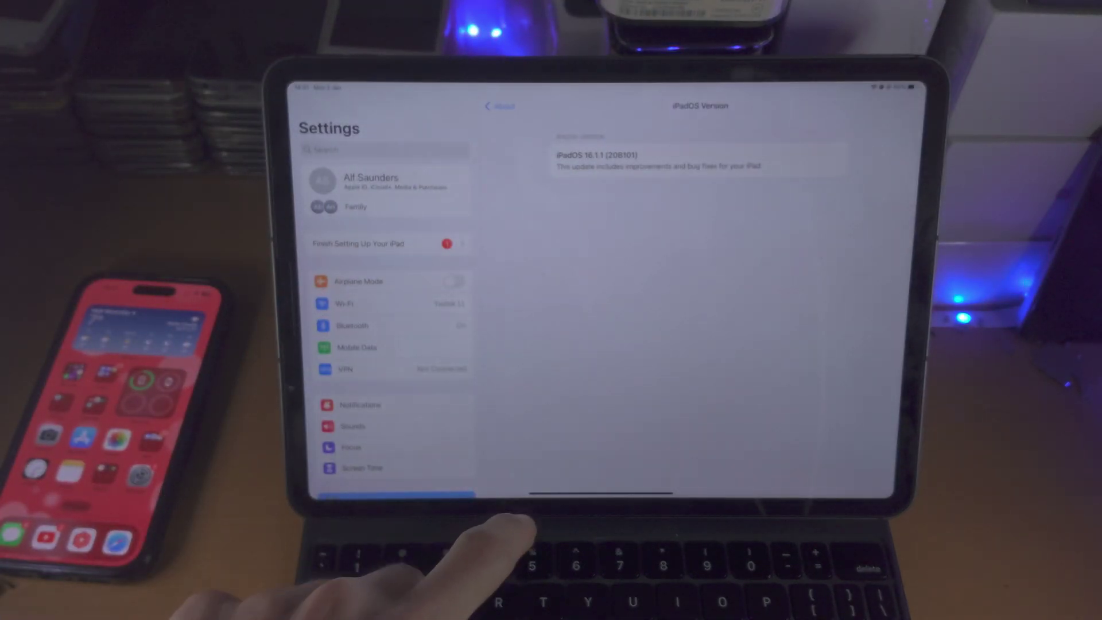
Step: Leave the iPadOS 16.1.1 version page and return to the first home screen page with widgets
drag(519, 497, 394, 233)
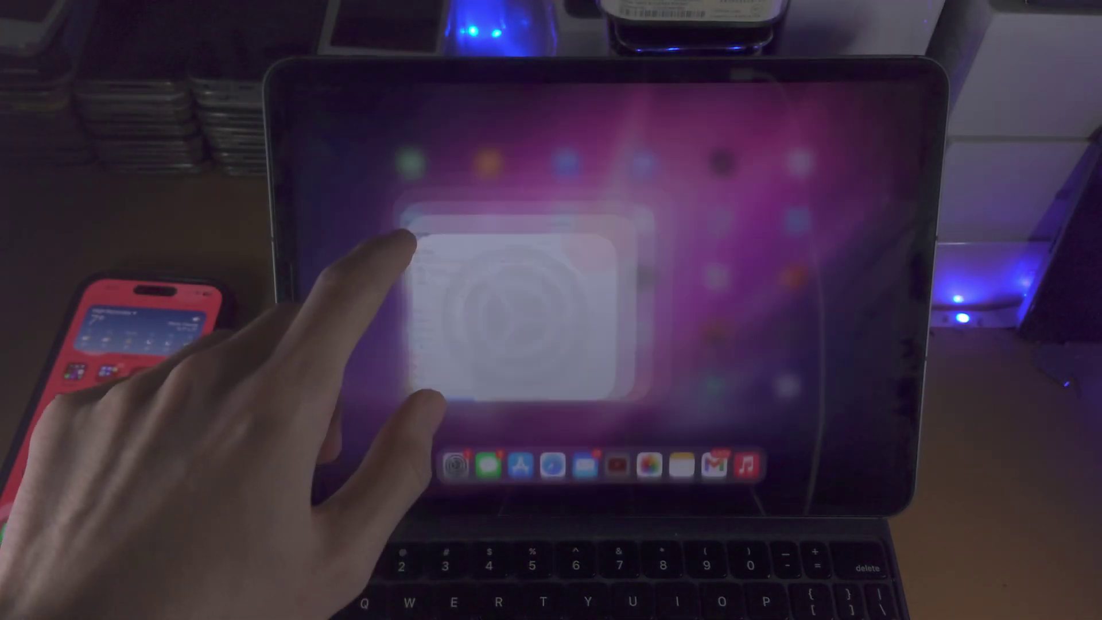
drag(459, 436, 574, 436)
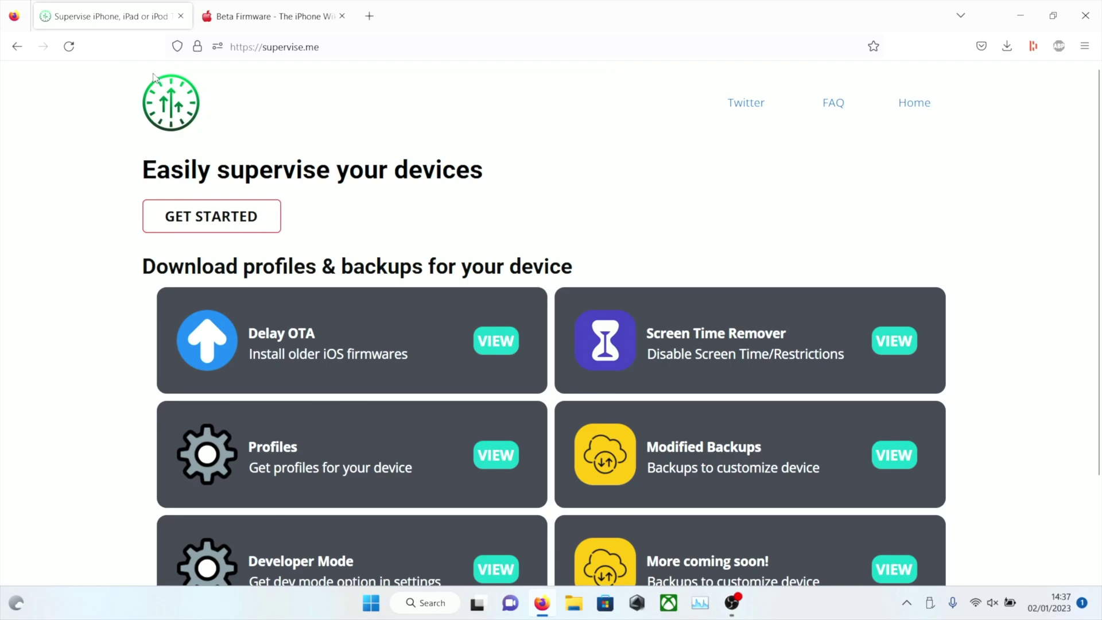
Step: Open the How To Supervise guide, download iTunes64Setup(4).exe for Windows, and close the download tab
click(184, 222)
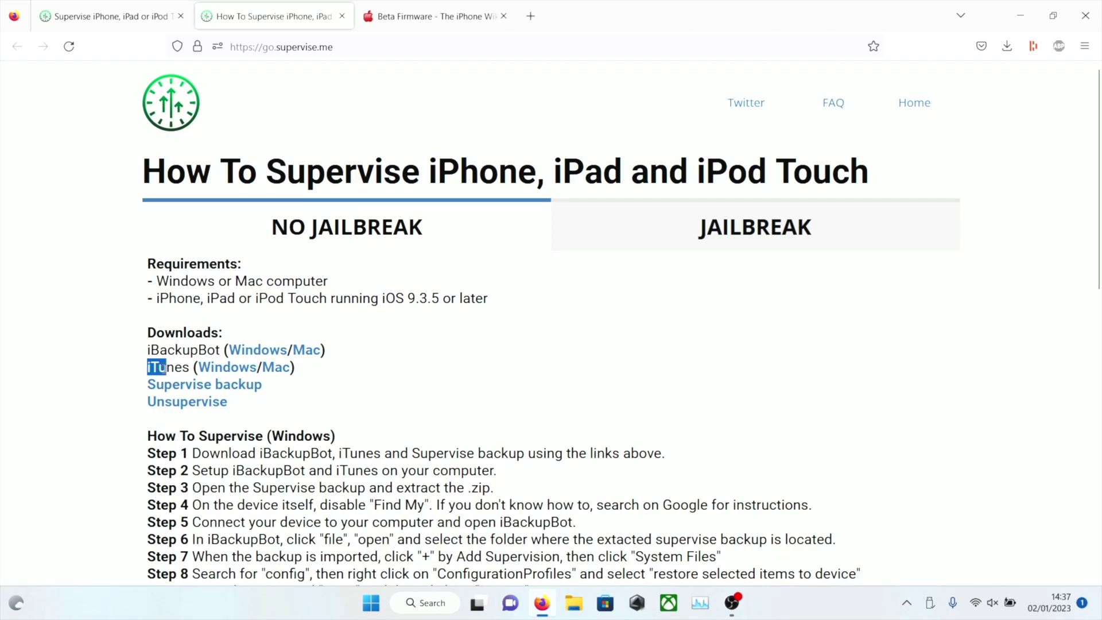
click(226, 369)
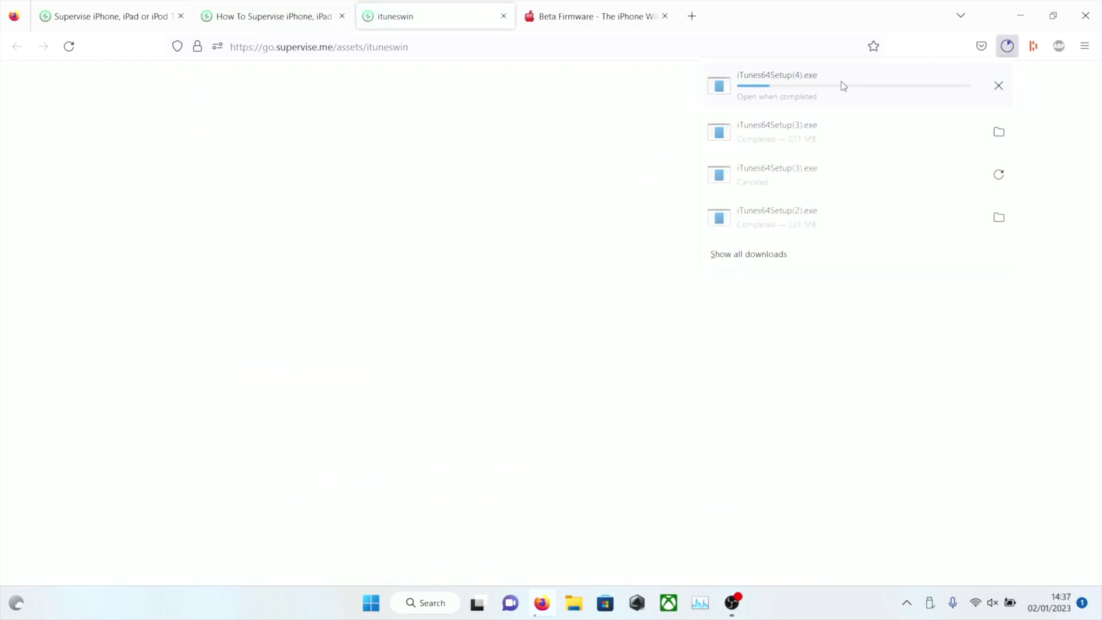
click(503, 16)
click(504, 16)
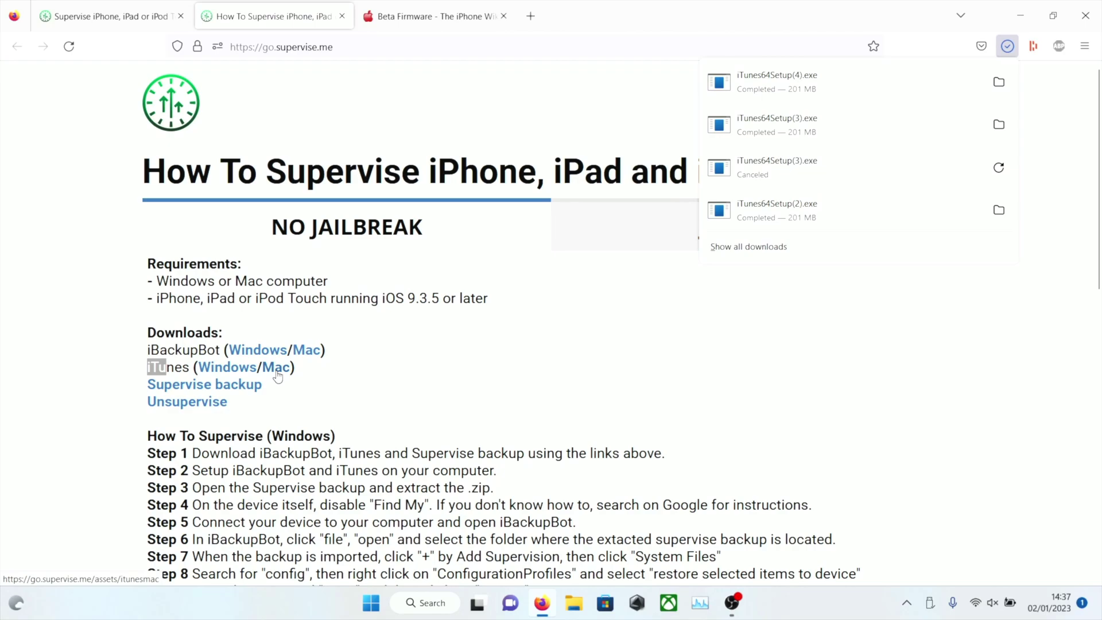
Step: On the Beta Firmware wiki page, open the iPad Pro 15.x beta builds list
click(395, 6)
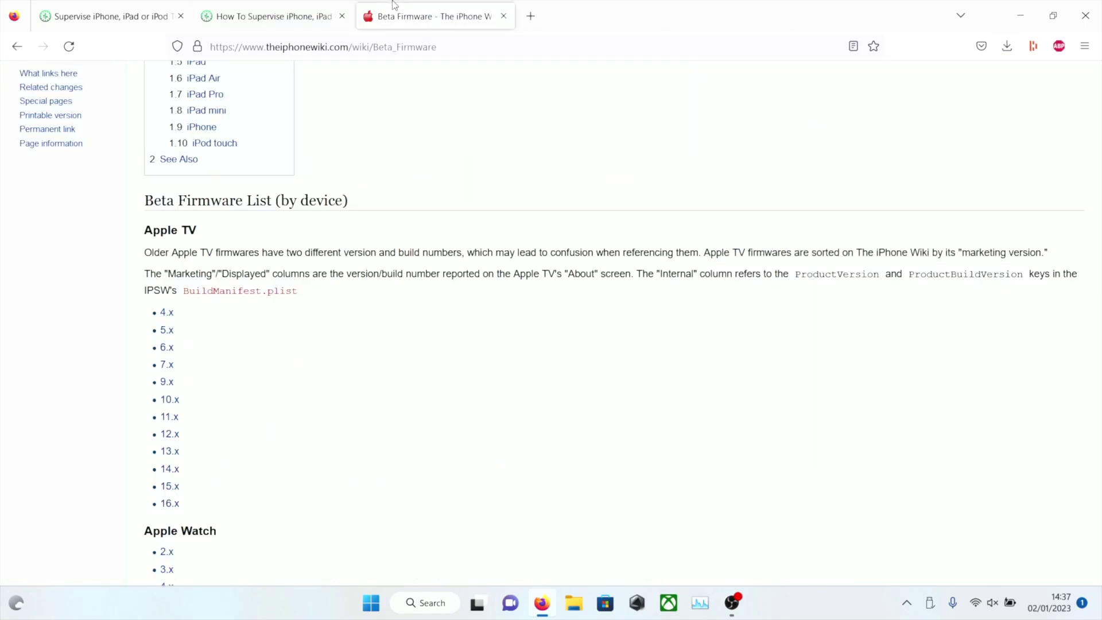
scroll(437, 320, up, 5)
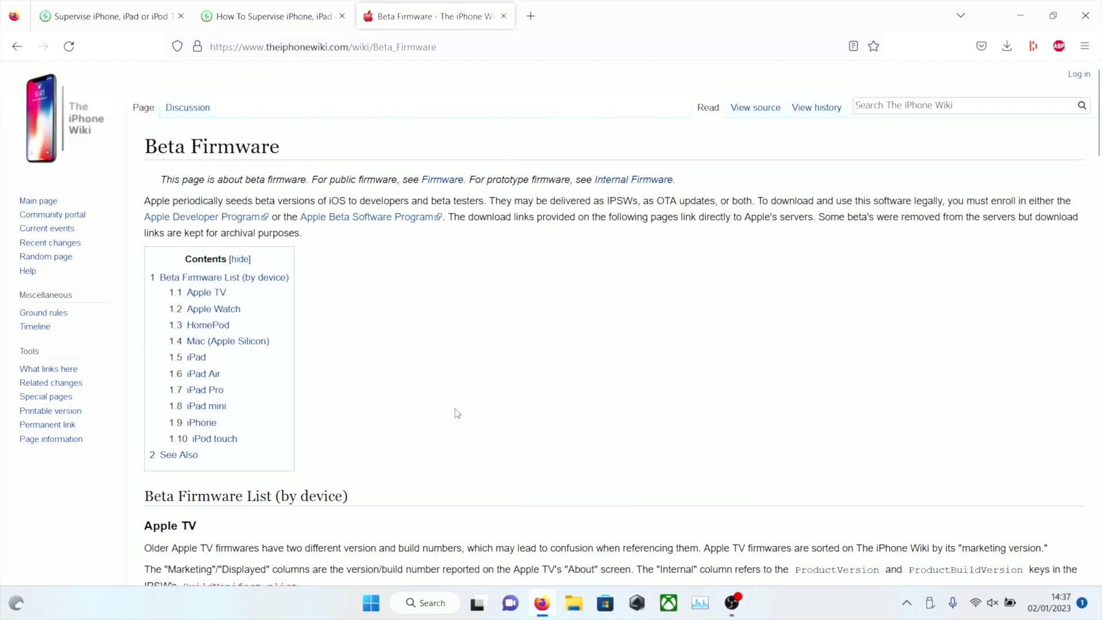
scroll(457, 413, down, 15)
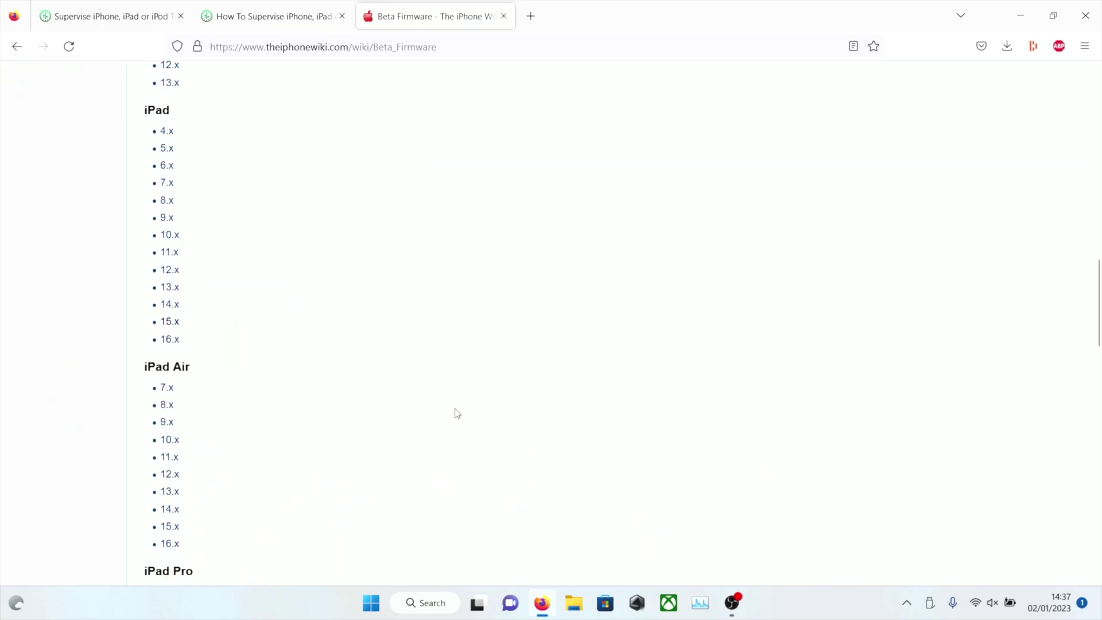
scroll(457, 413, down, 8)
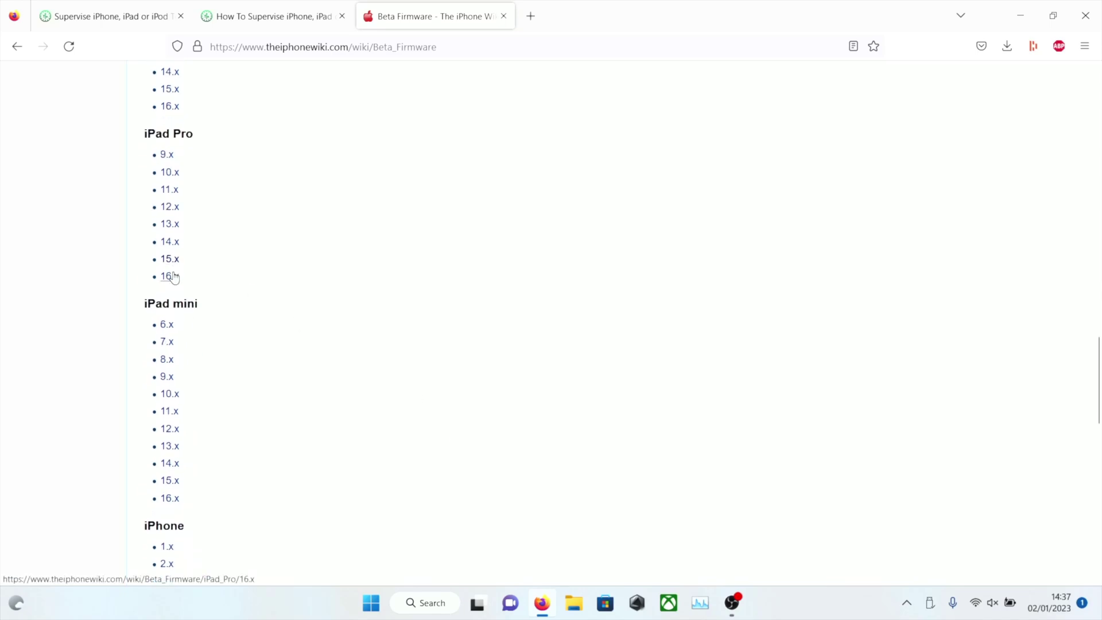
scroll(165, 446, down, 4)
scroll(165, 517, up, 5)
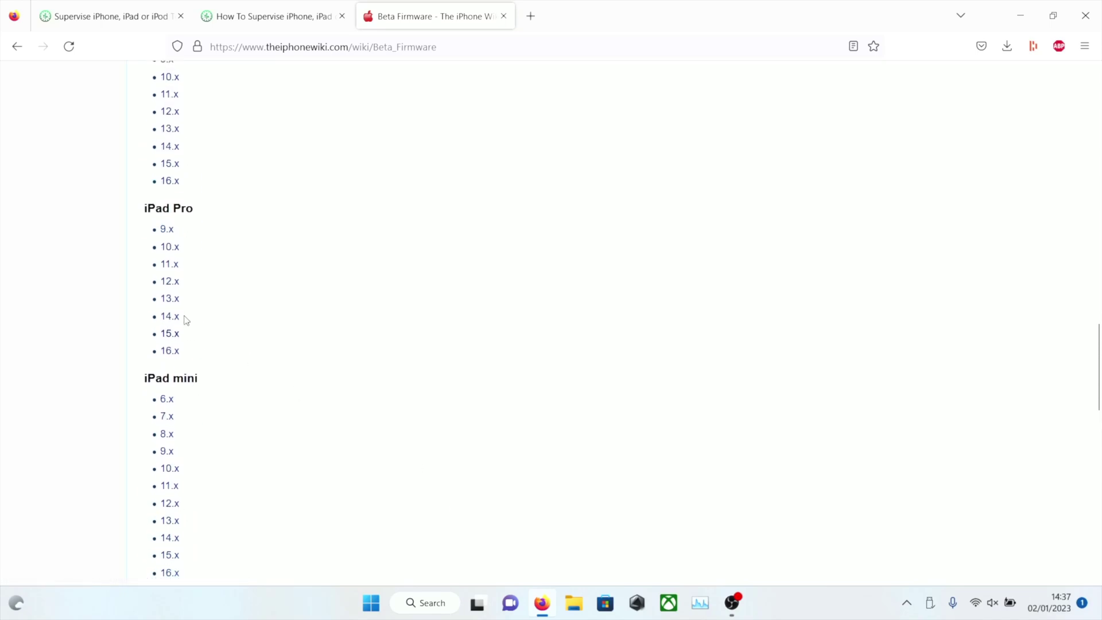
click(169, 333)
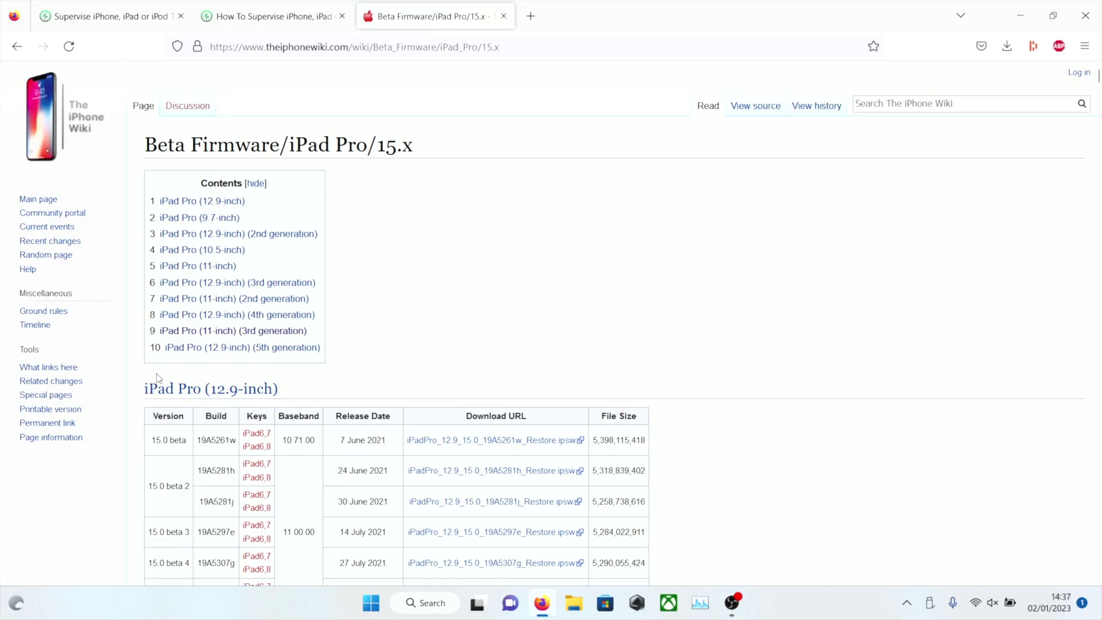
Step: Download the iPad Pro (11-inch) (3rd generation) 15.6 RC restore IPSW, build 19G69
scroll(175, 376, down, 6)
scroll(175, 376, down, 6)
scroll(183, 368, up, 15)
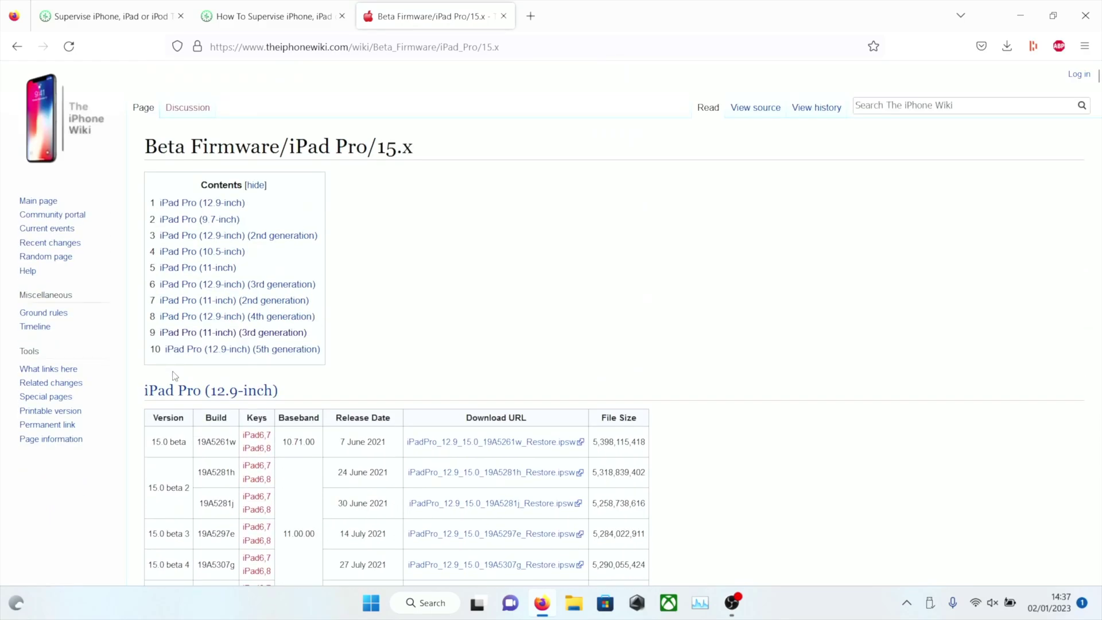
click(194, 333)
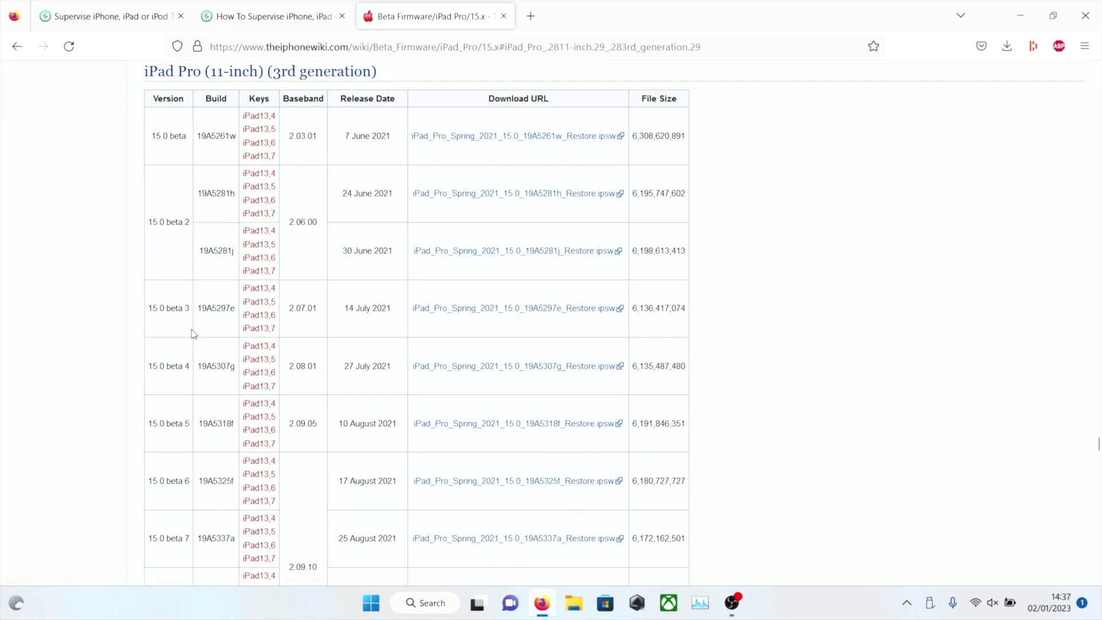
scroll(193, 333, down, 20)
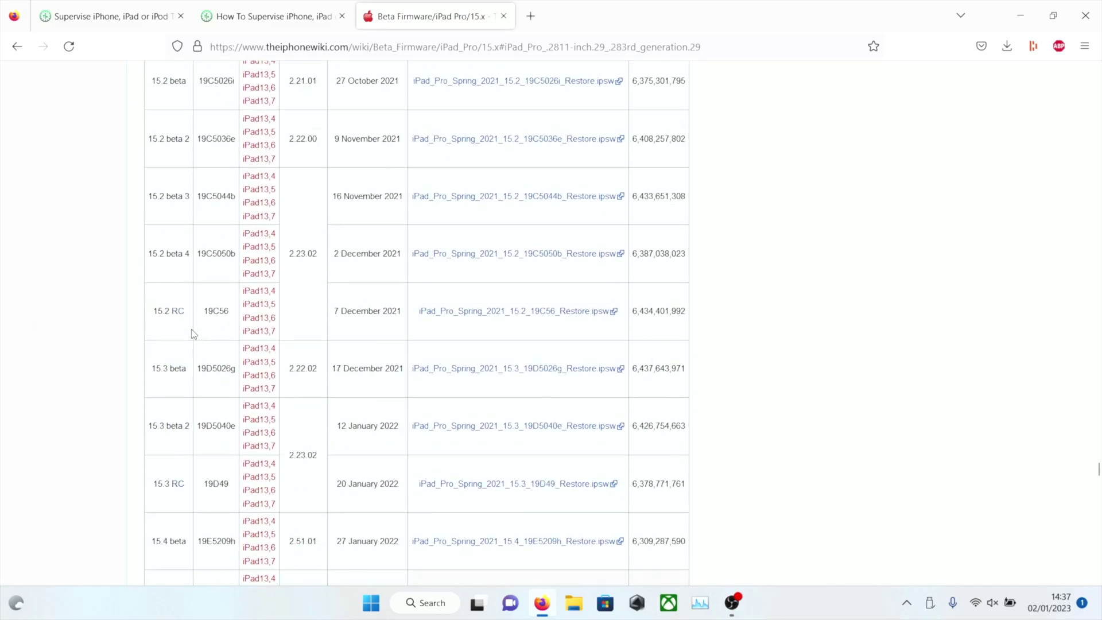
scroll(193, 333, down, 12)
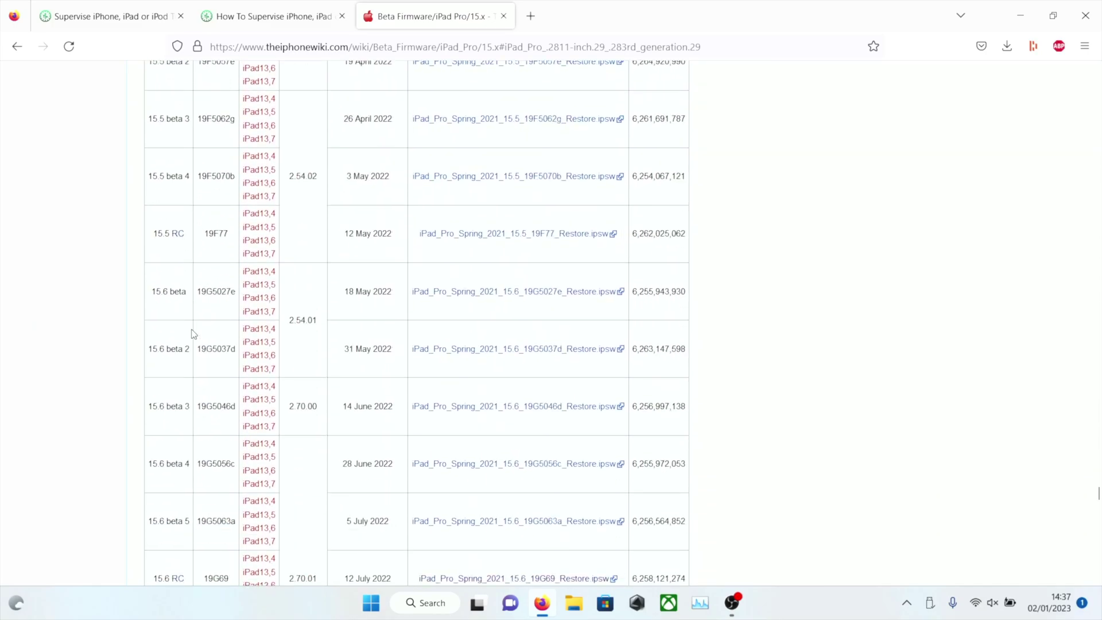
scroll(193, 333, down, 3)
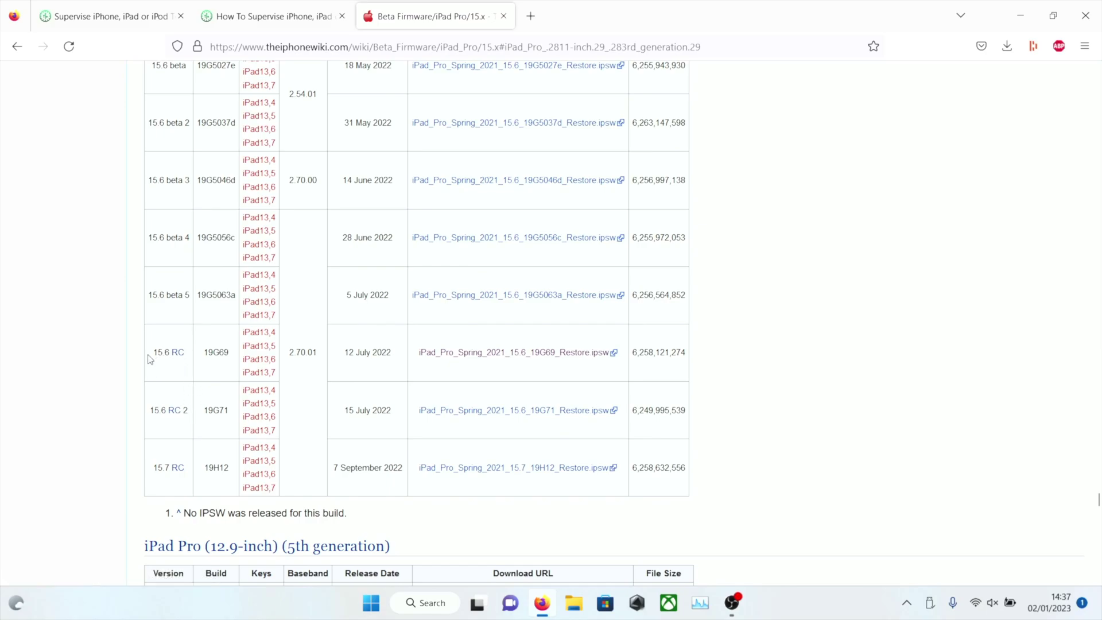
drag(153, 354, 185, 354)
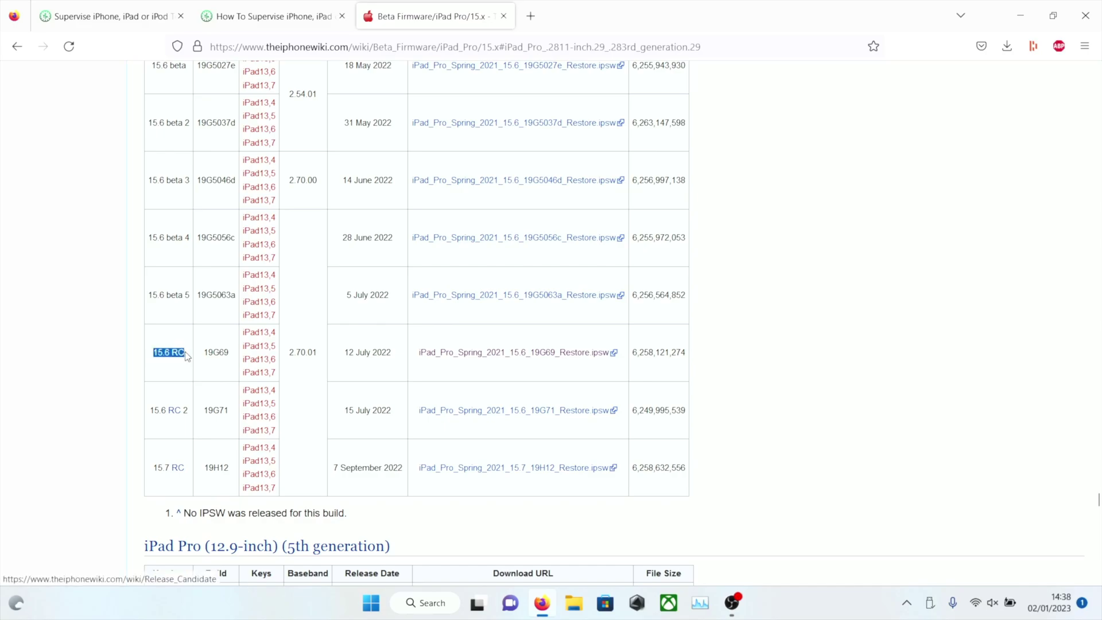
click(218, 352)
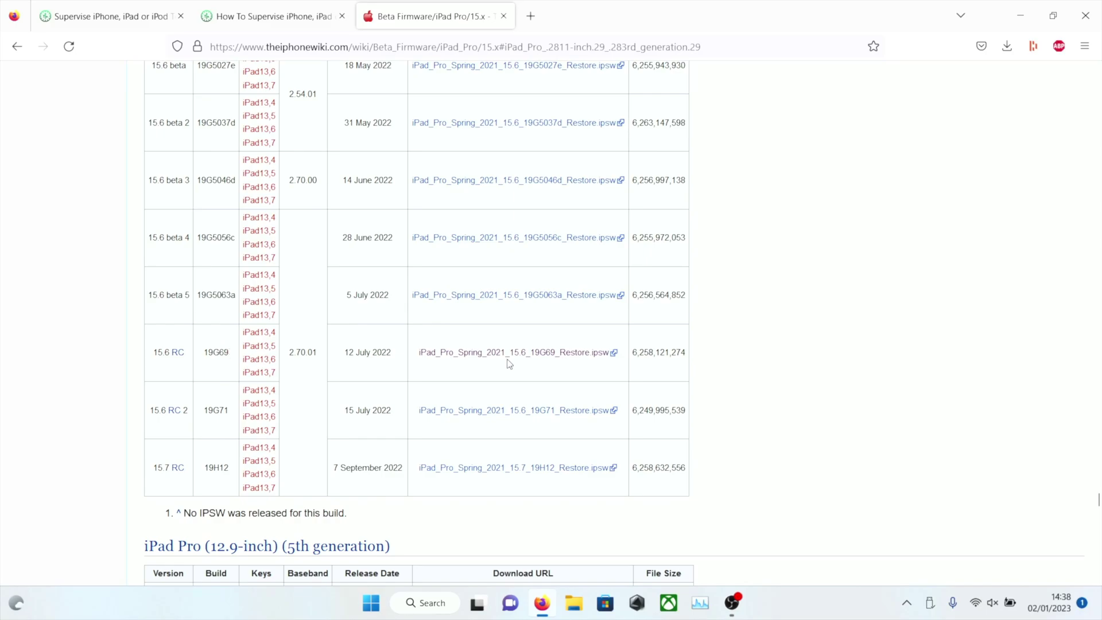
click(443, 352)
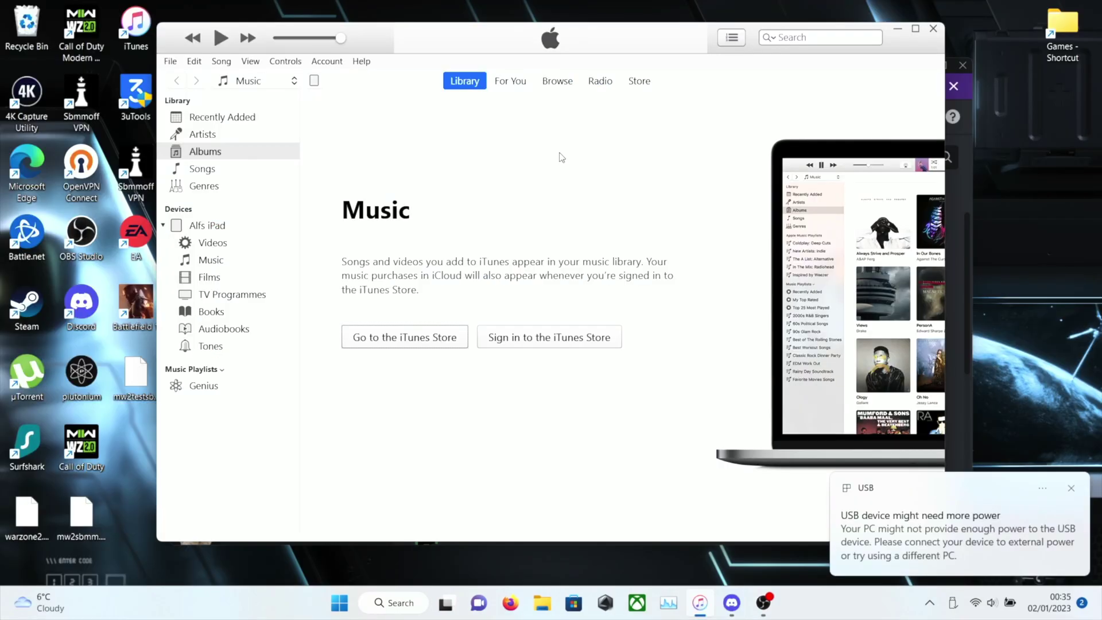
Step: Set the iPad to back up automatically to This Computer and start a local backup
click(315, 83)
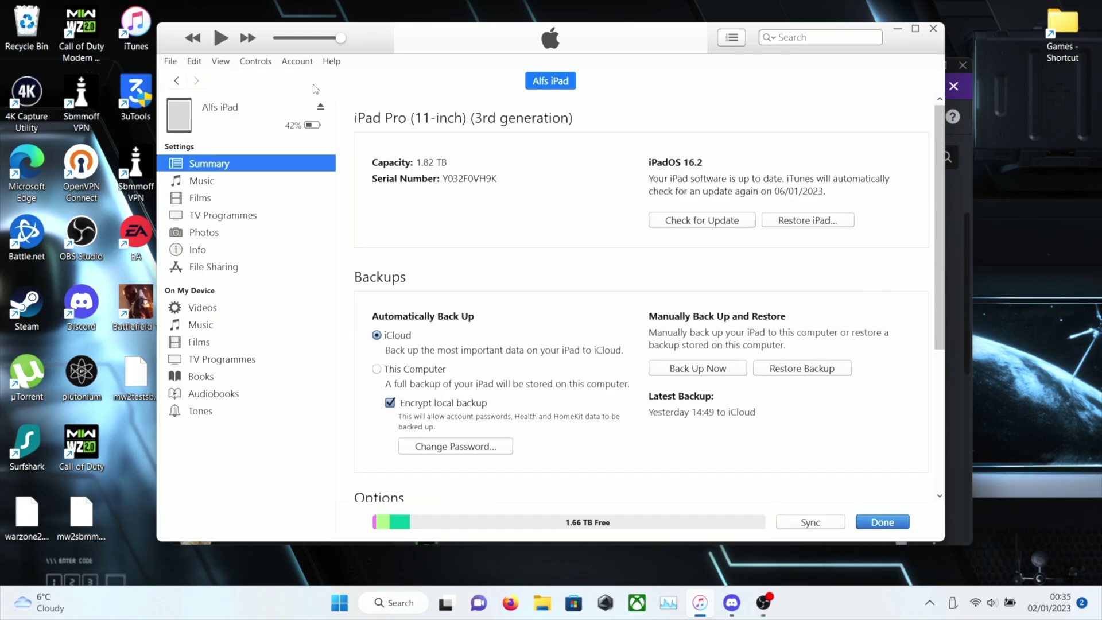
click(377, 370)
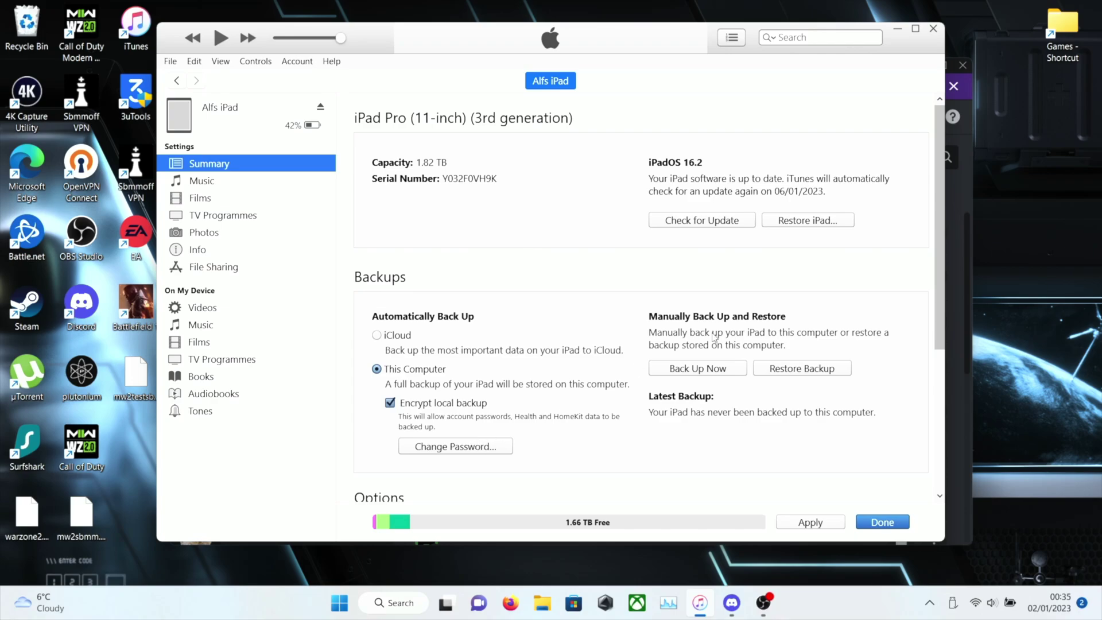
click(682, 375)
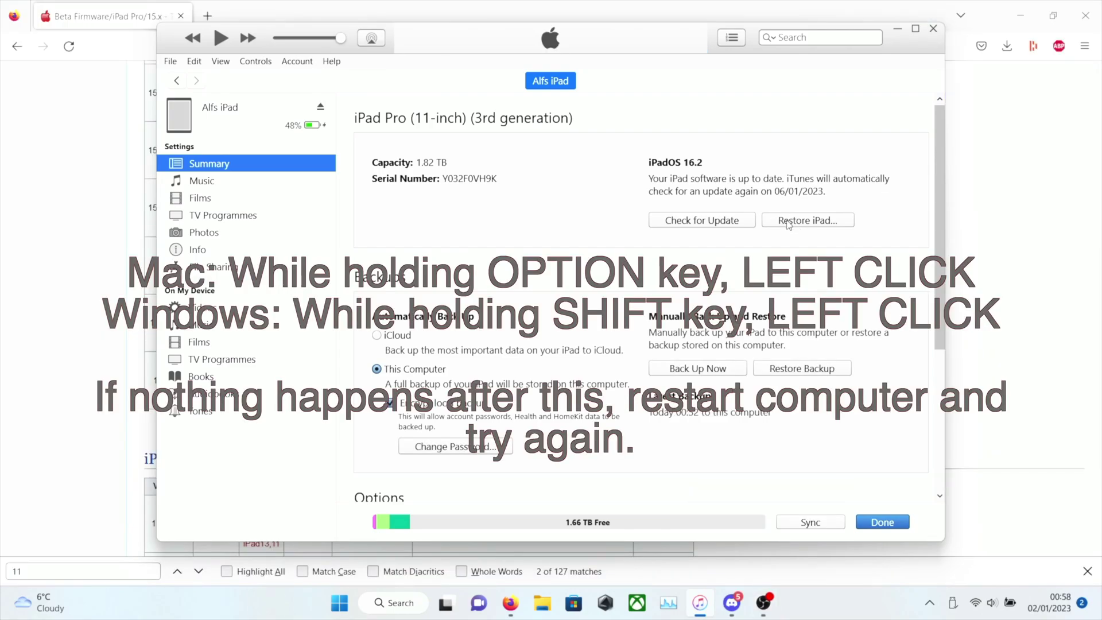
Step: Restore the iPad with the iPad_Pro_Spring_2021_15.6_19G69_Restore file from Downloads
shift+click(789, 221)
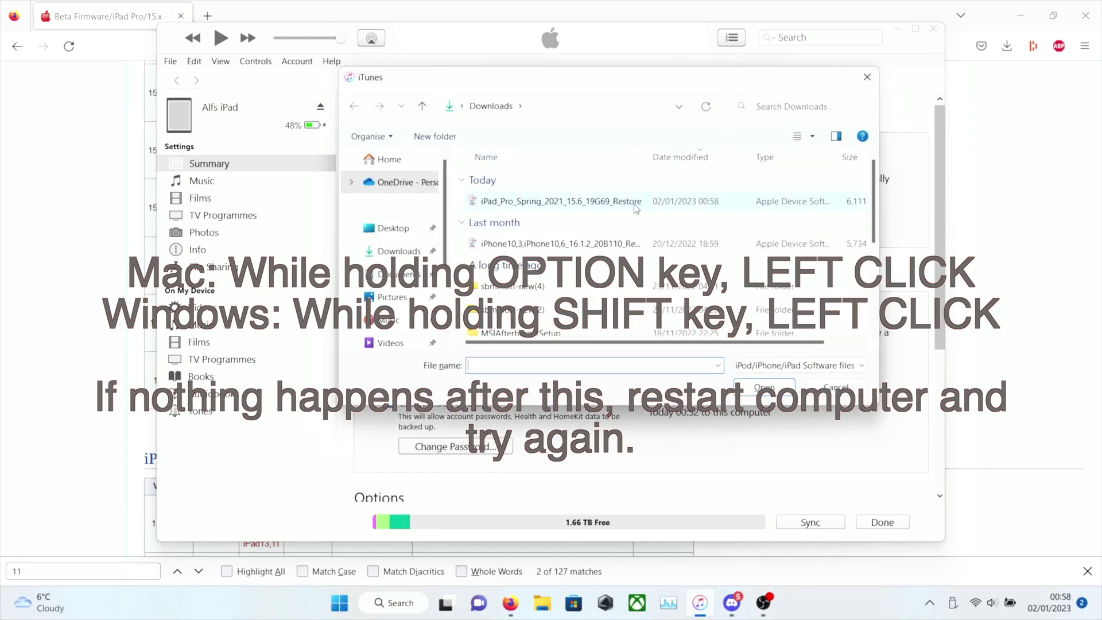
click(636, 208)
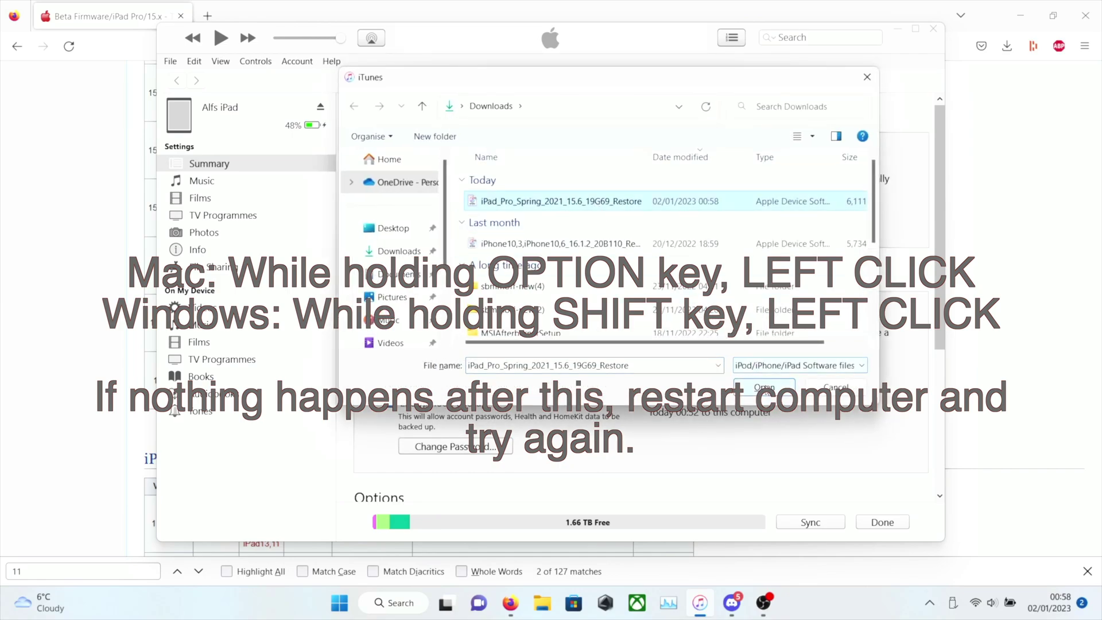
click(765, 387)
click(597, 240)
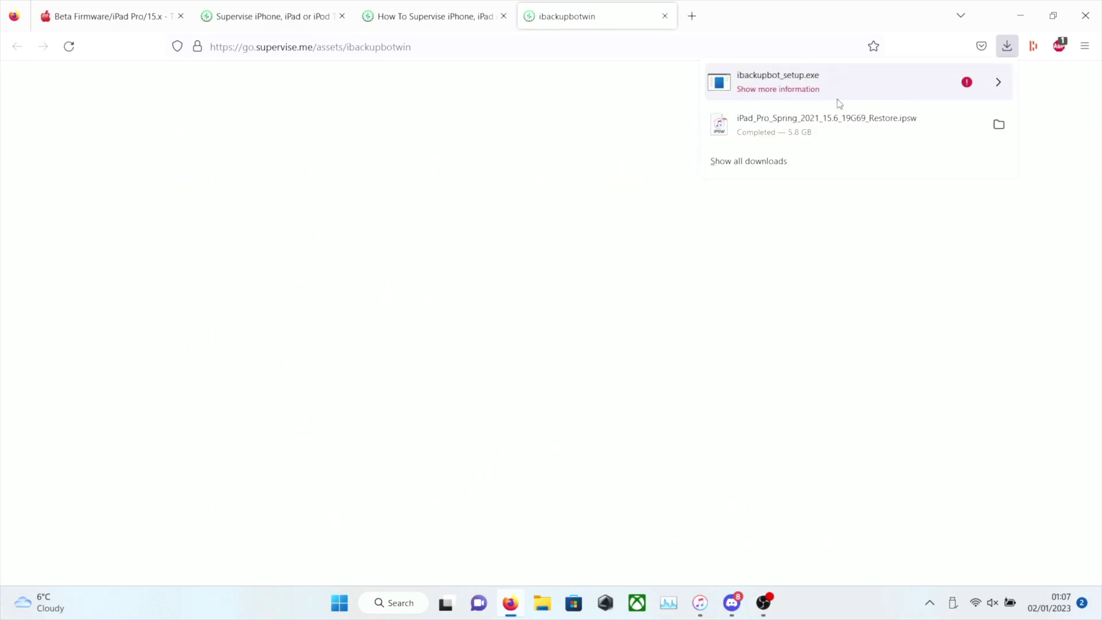
Step: Allow the blocked ibackupbot_setup.exe download, let it complete, and close the advert tab
click(1000, 85)
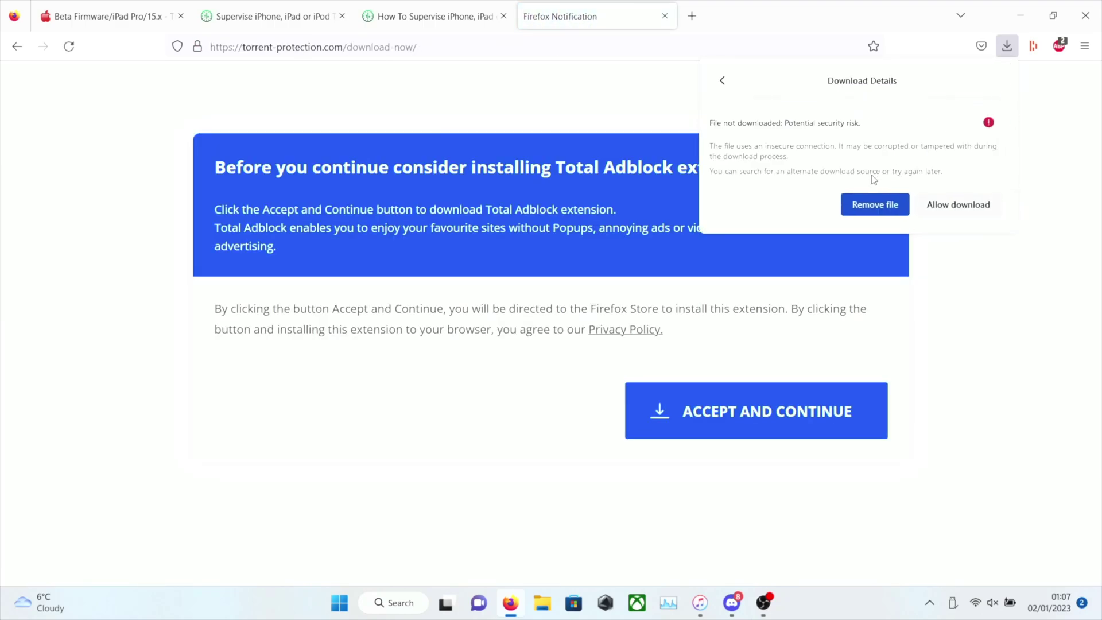
click(946, 205)
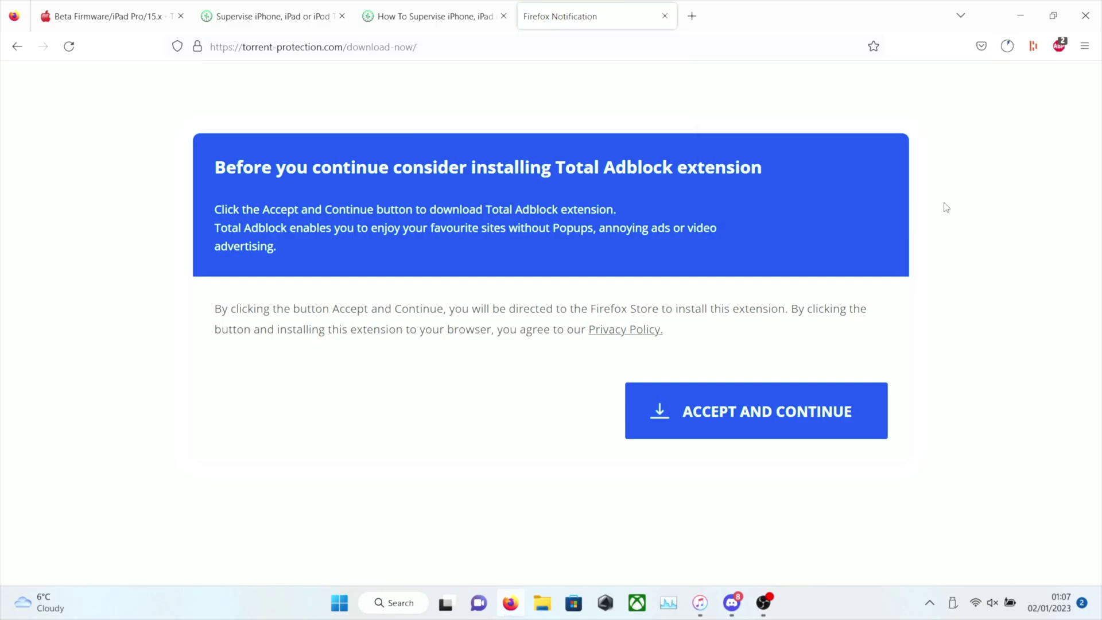
click(1008, 46)
click(1007, 46)
click(666, 17)
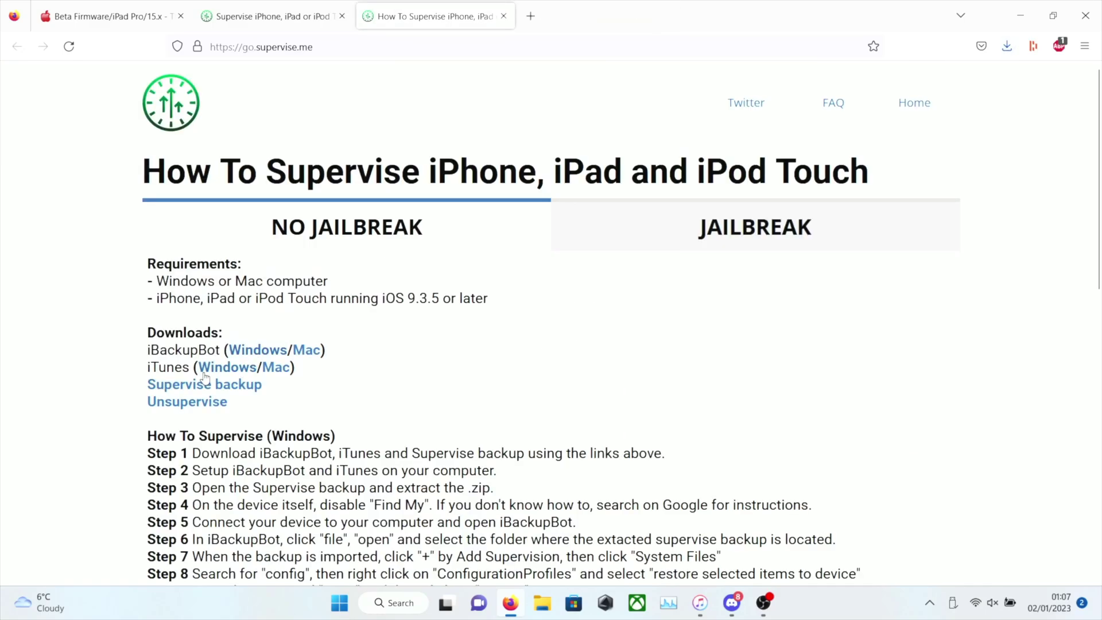
Step: Download the Supervise backup and review the How To Supervise (Windows) steps
click(192, 390)
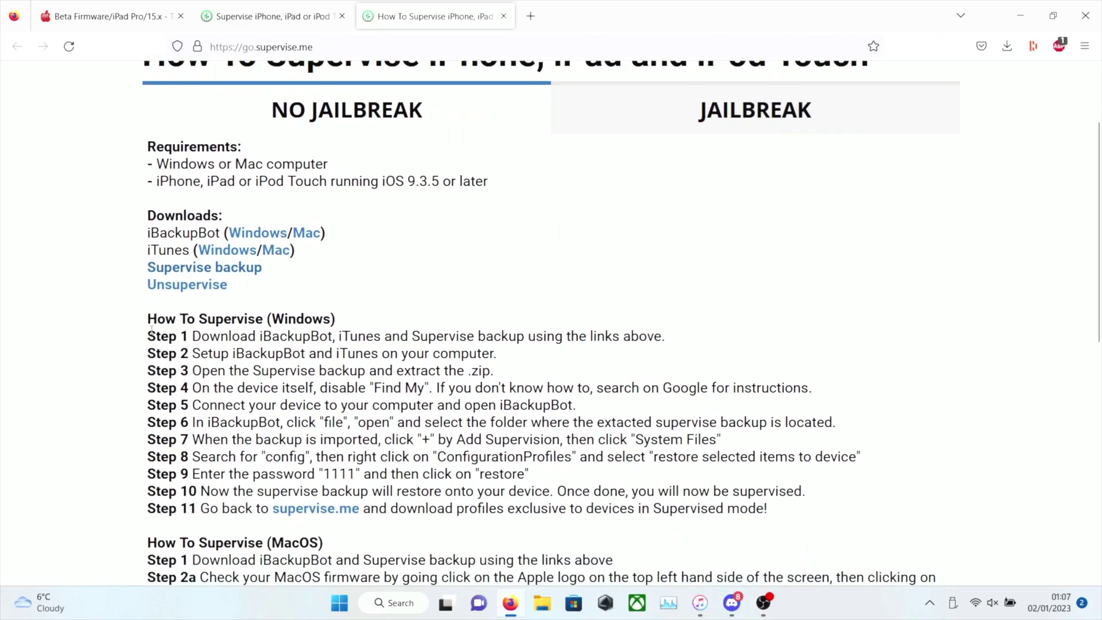
drag(148, 318, 348, 319)
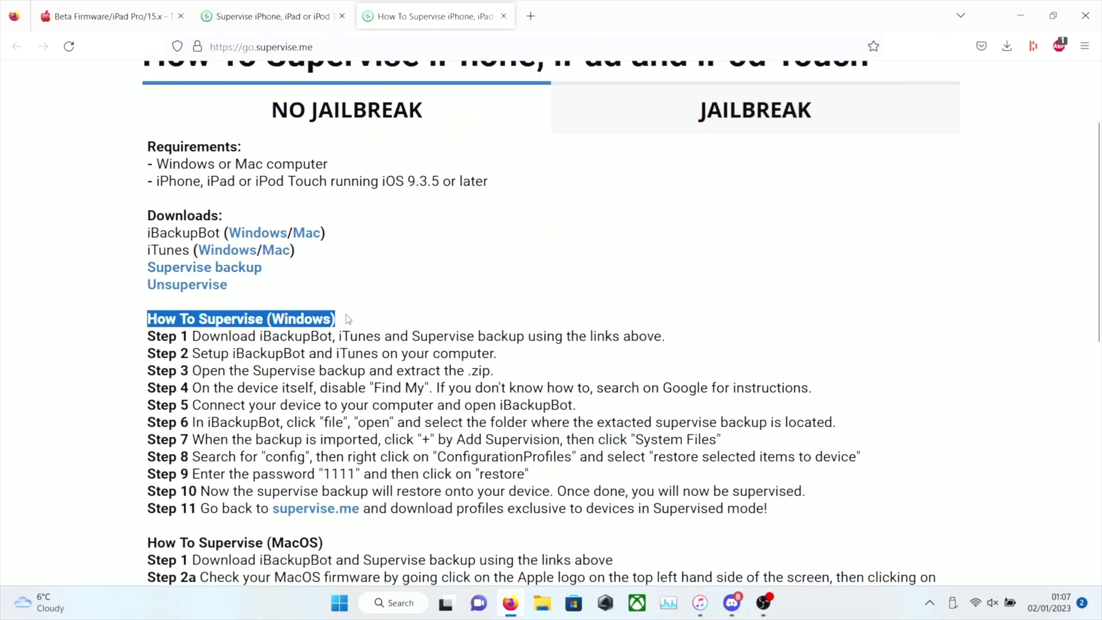
click(349, 319)
scroll(348, 318, down, 3)
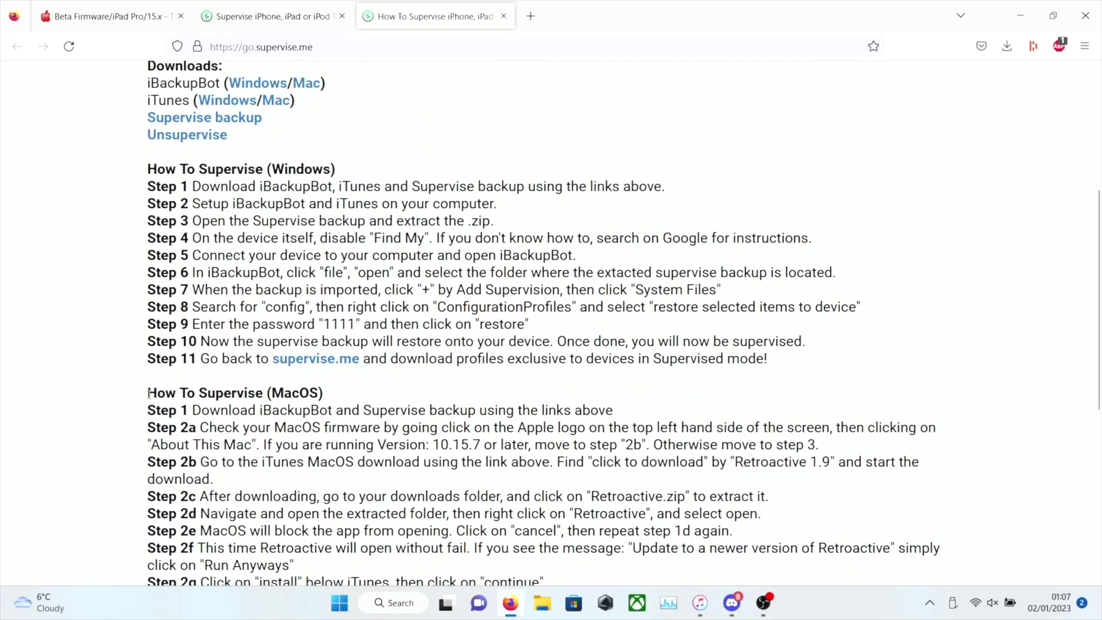
drag(149, 394, 327, 395)
scroll(327, 395, down, 5)
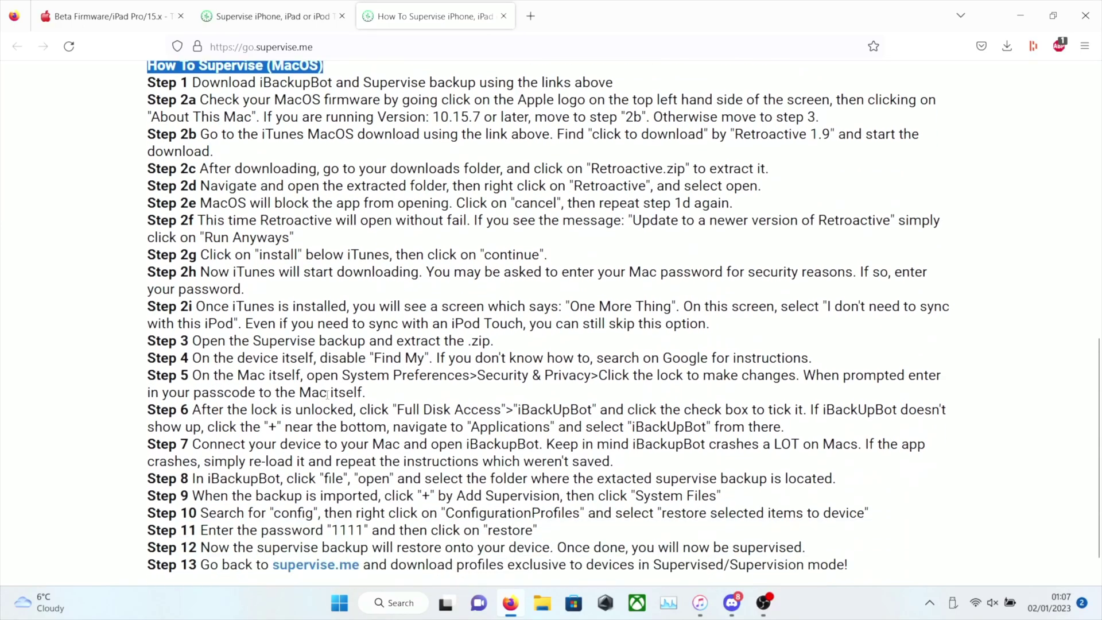
Step: Launch the downloaded ibackupbot_setup.exe from Firefox's downloads list
scroll(328, 395, up, 7)
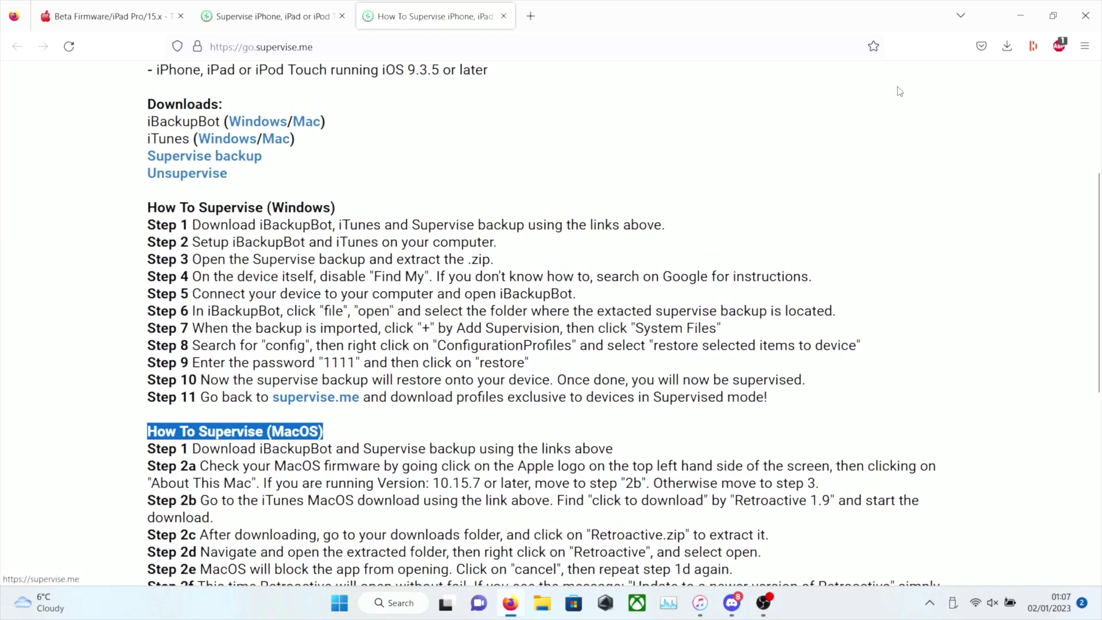
click(1006, 53)
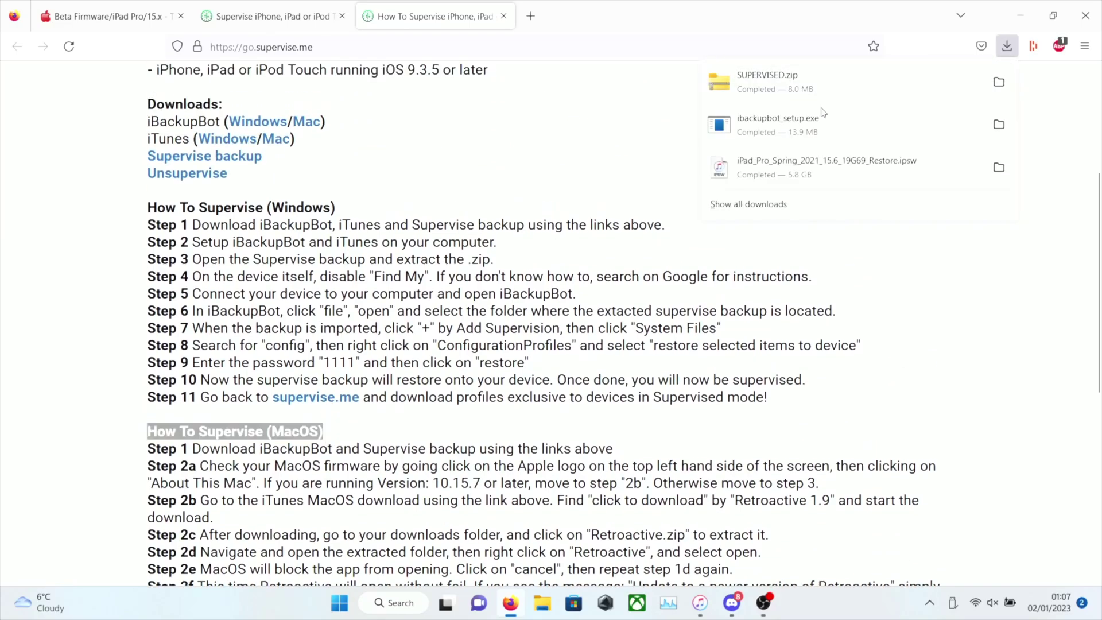
click(776, 134)
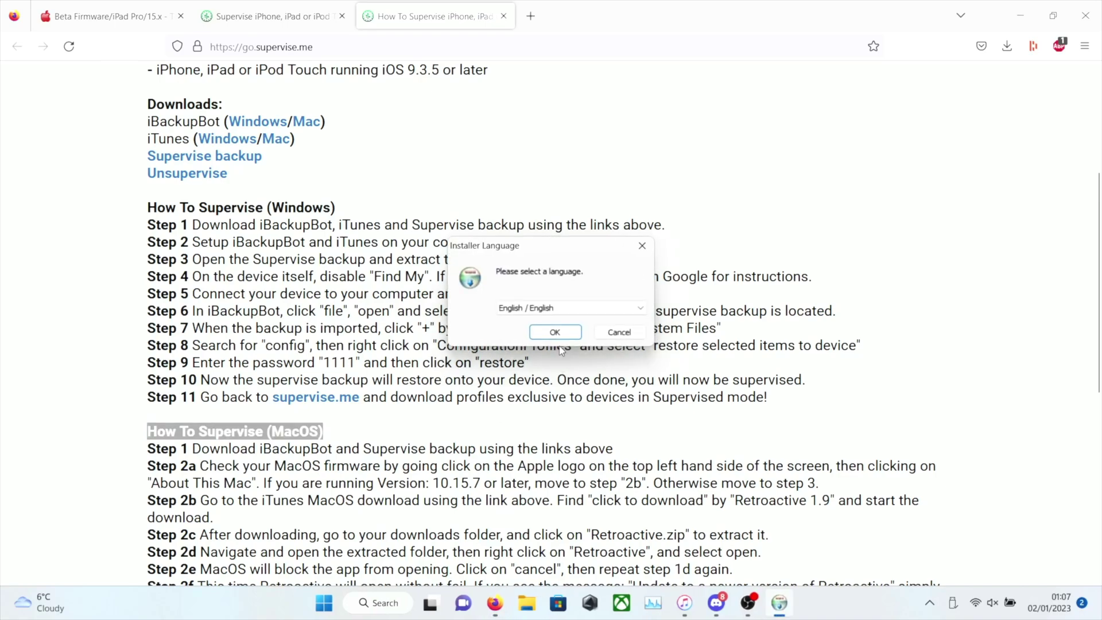
Step: Install iBackupBot 5.6.2 in English with default location and shortcut folder, then launch it
click(558, 336)
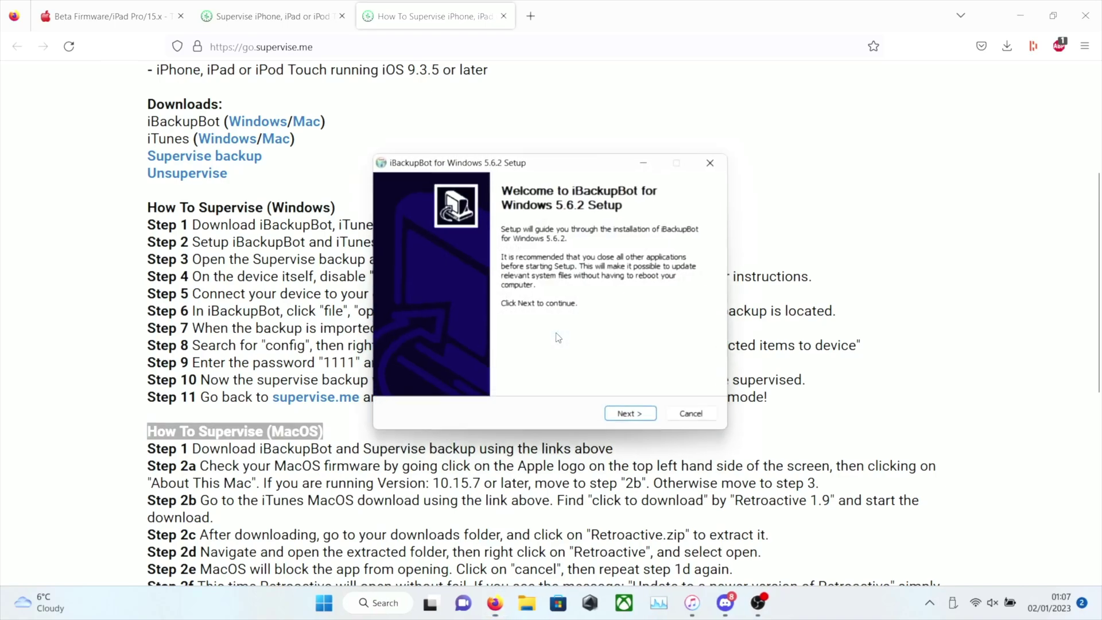
click(627, 413)
click(627, 414)
click(626, 414)
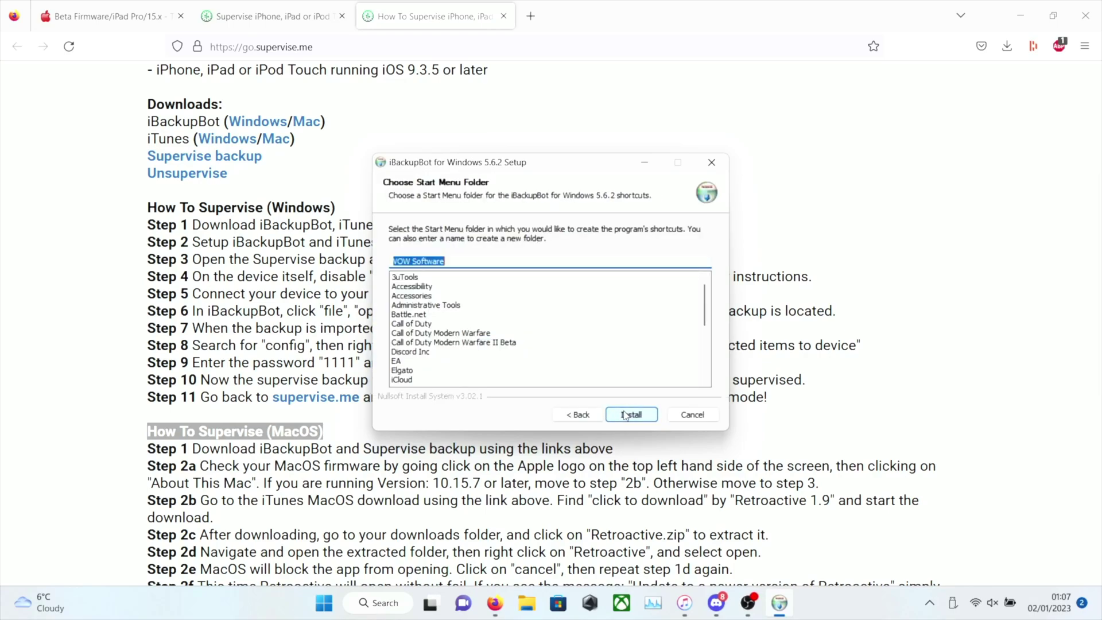
click(626, 414)
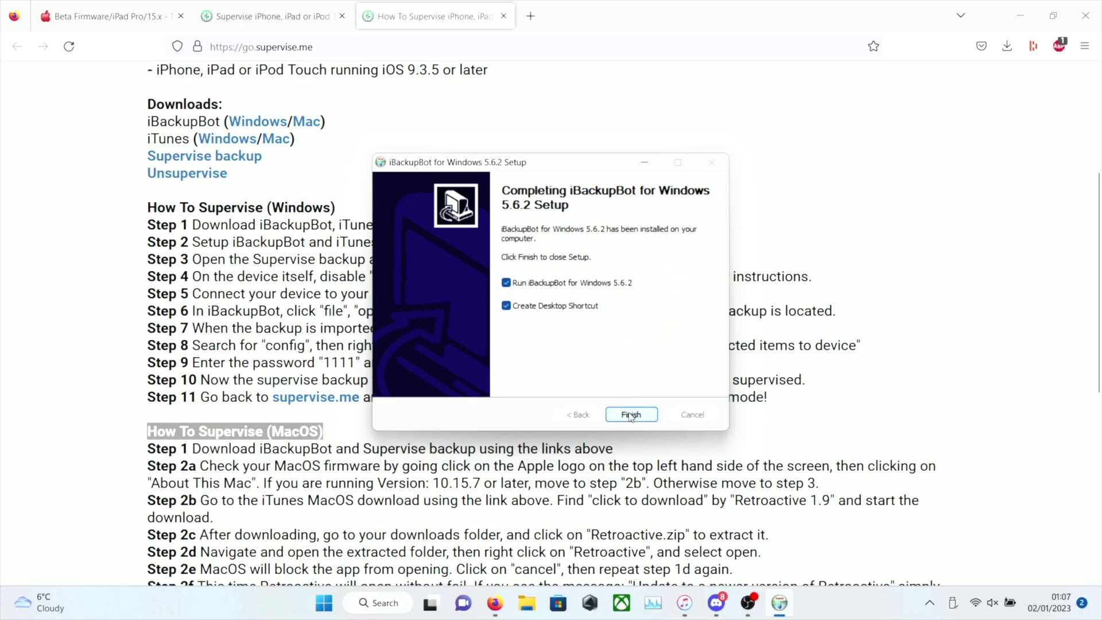
click(631, 416)
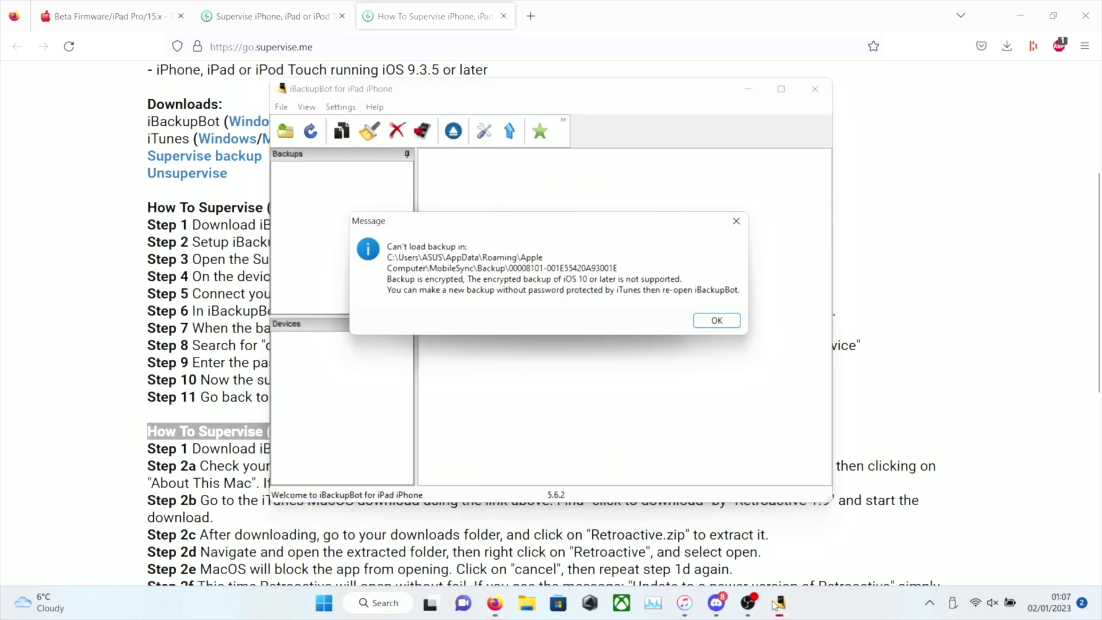
Step: Dismiss the three can't-load-backup warnings and bring iBackupBot in front to show the iOS 15.6 iPad
click(711, 330)
click(707, 327)
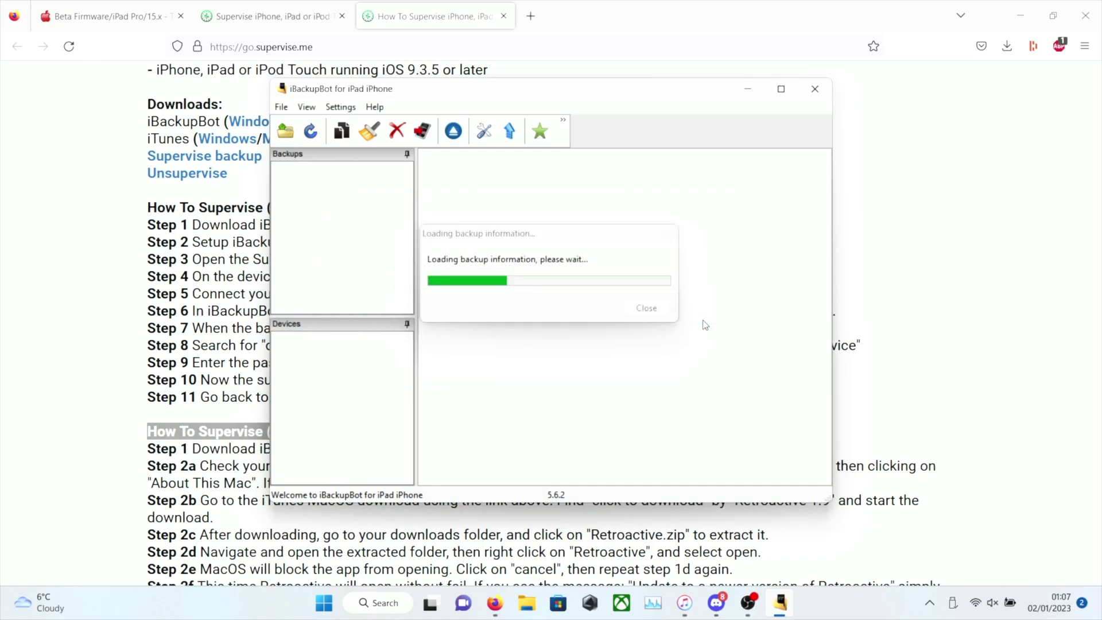
click(705, 325)
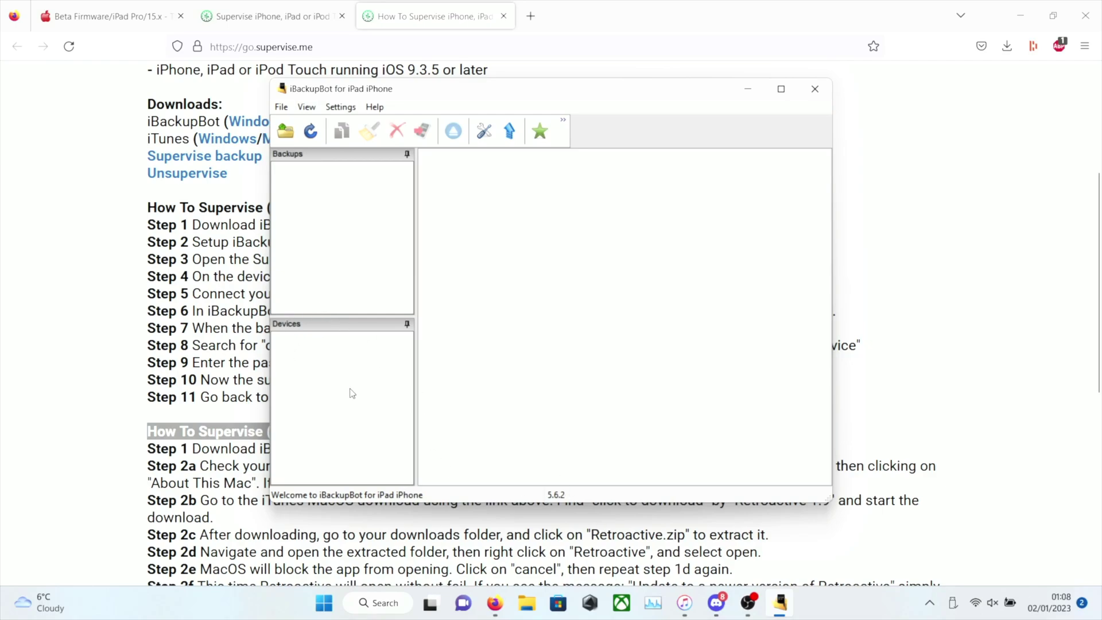
click(782, 604)
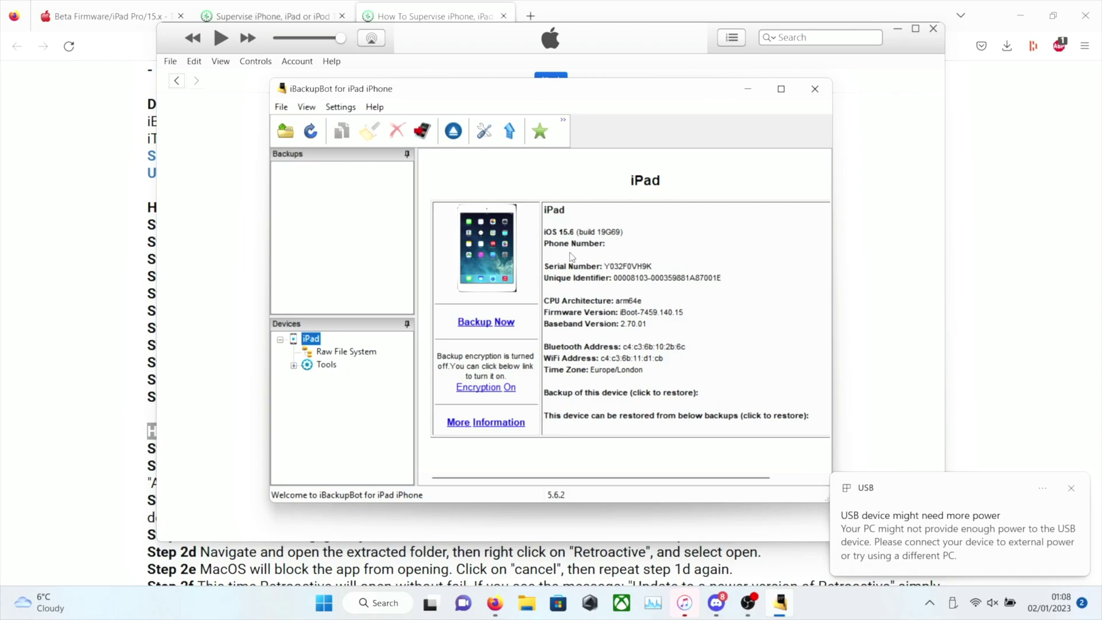
Step: Extract SUPERVISED.zip from Firefox's recent downloads into the Downloads\SUPERVISED folder
click(995, 195)
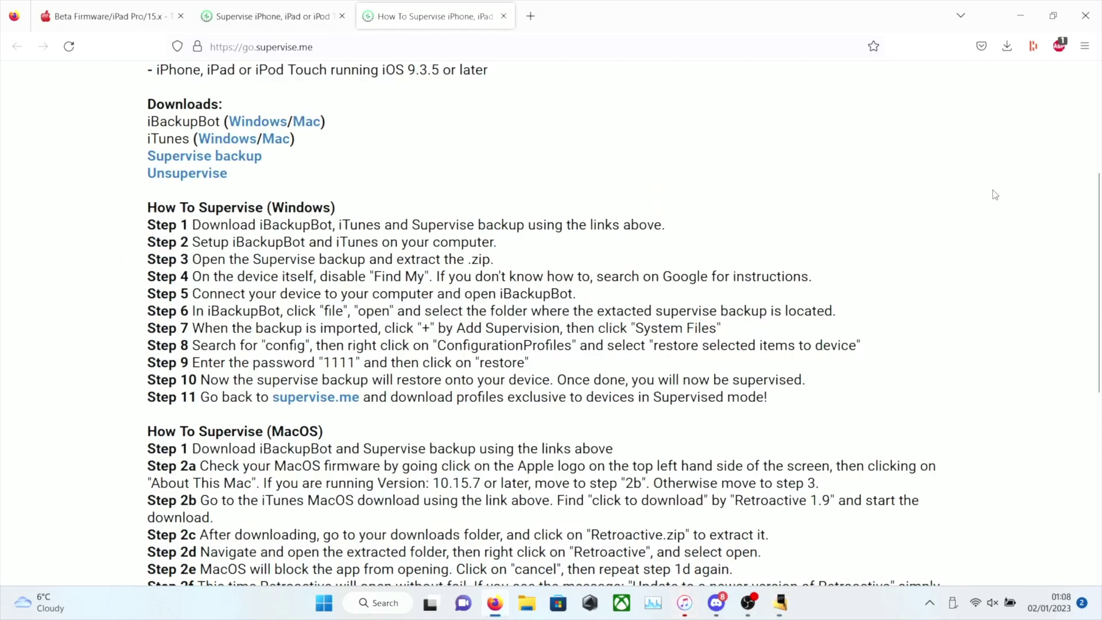
click(1009, 52)
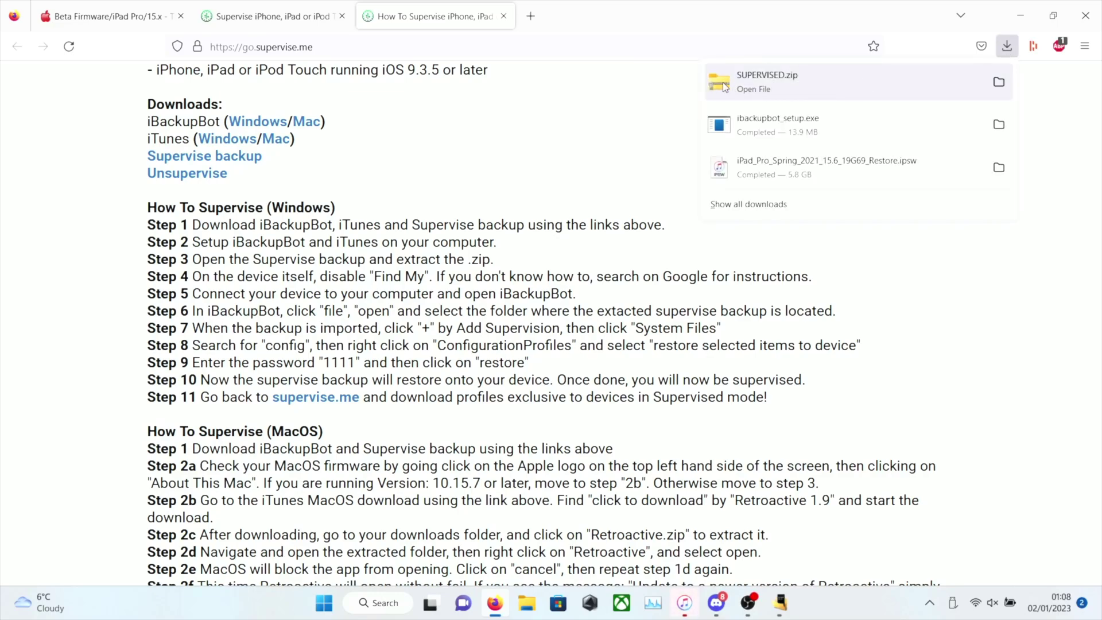
click(999, 82)
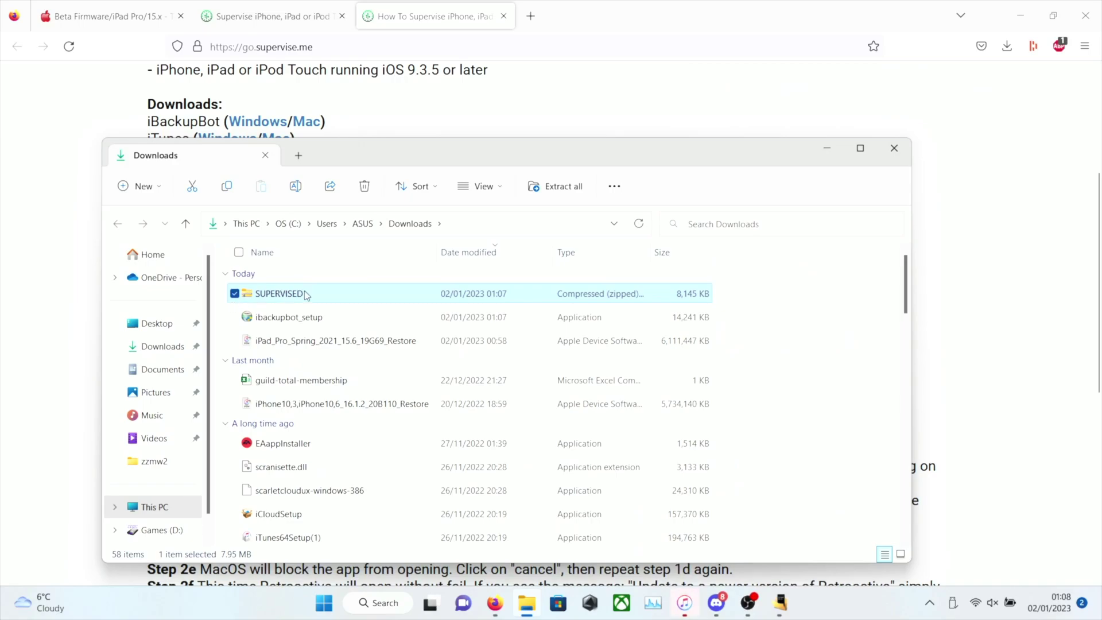
click(568, 184)
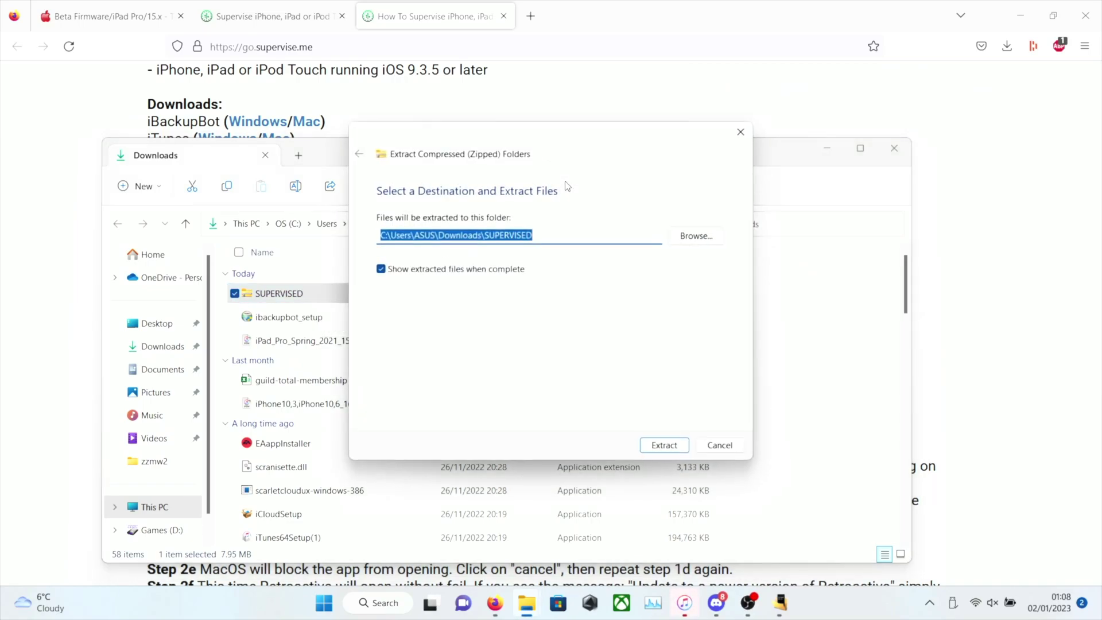
click(664, 445)
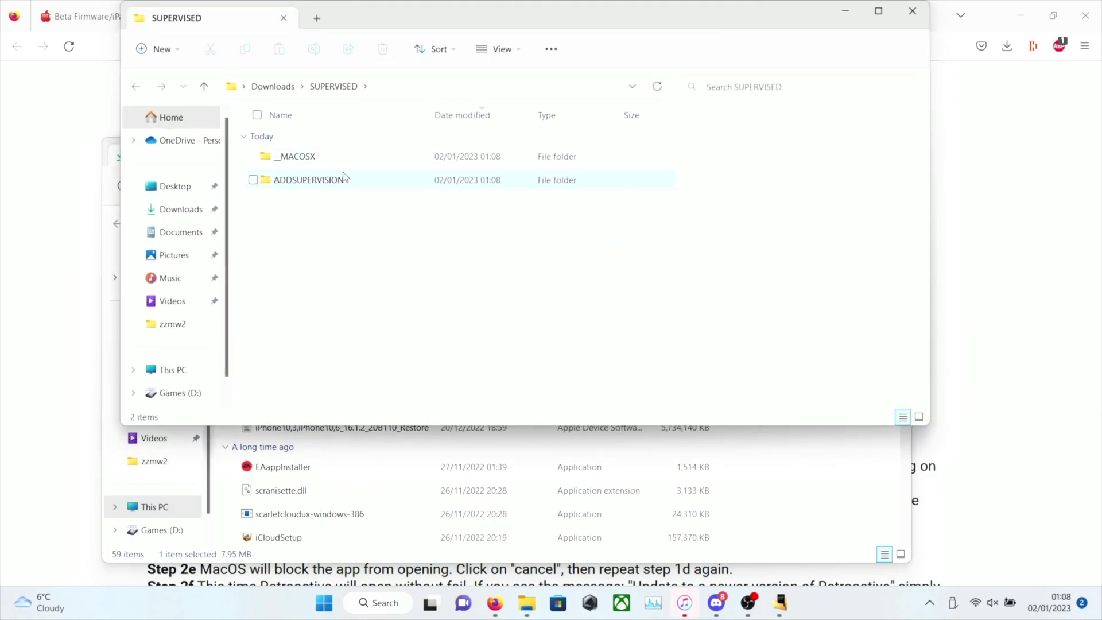
Step: In iBackupBot, load Downloads\SUPERVISED\ADDSUPERVISION\SUPERVISE as a backup folder
click(785, 616)
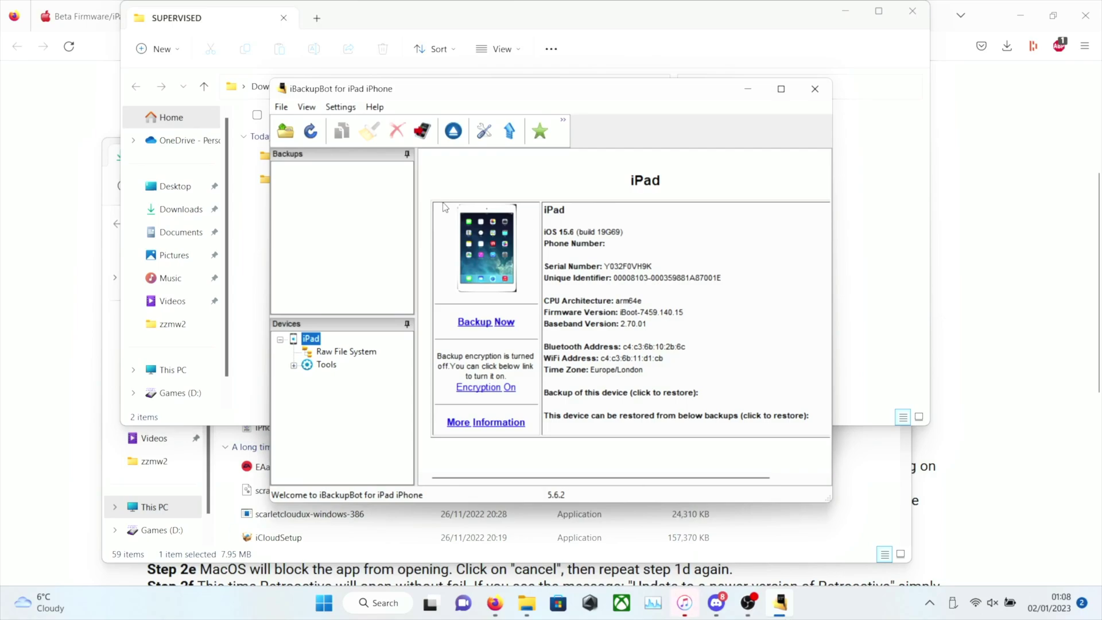
click(287, 131)
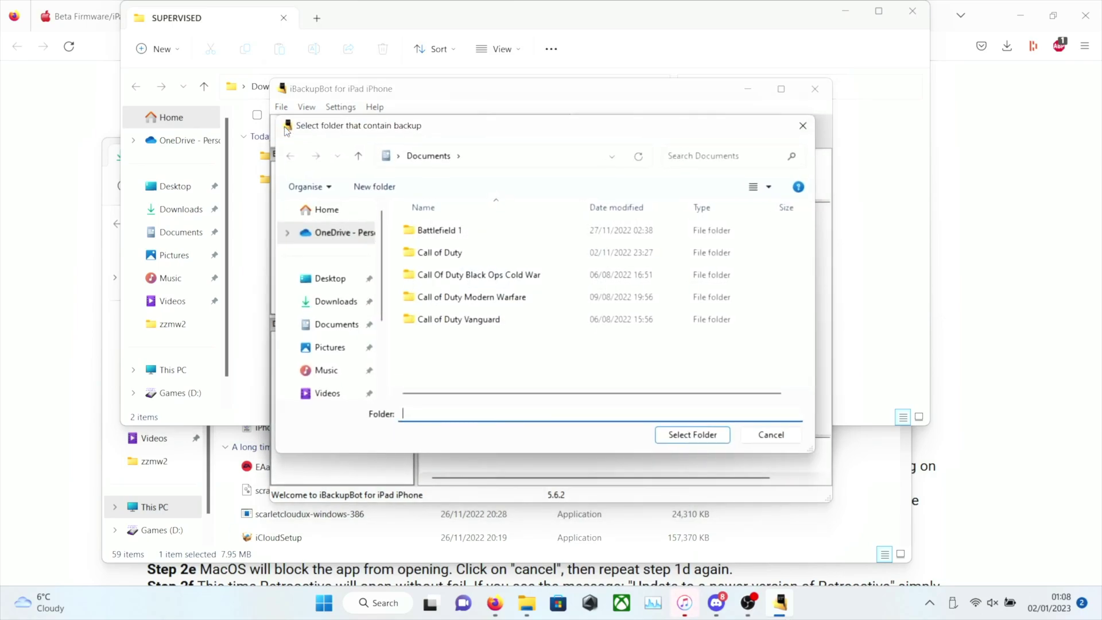
click(319, 304)
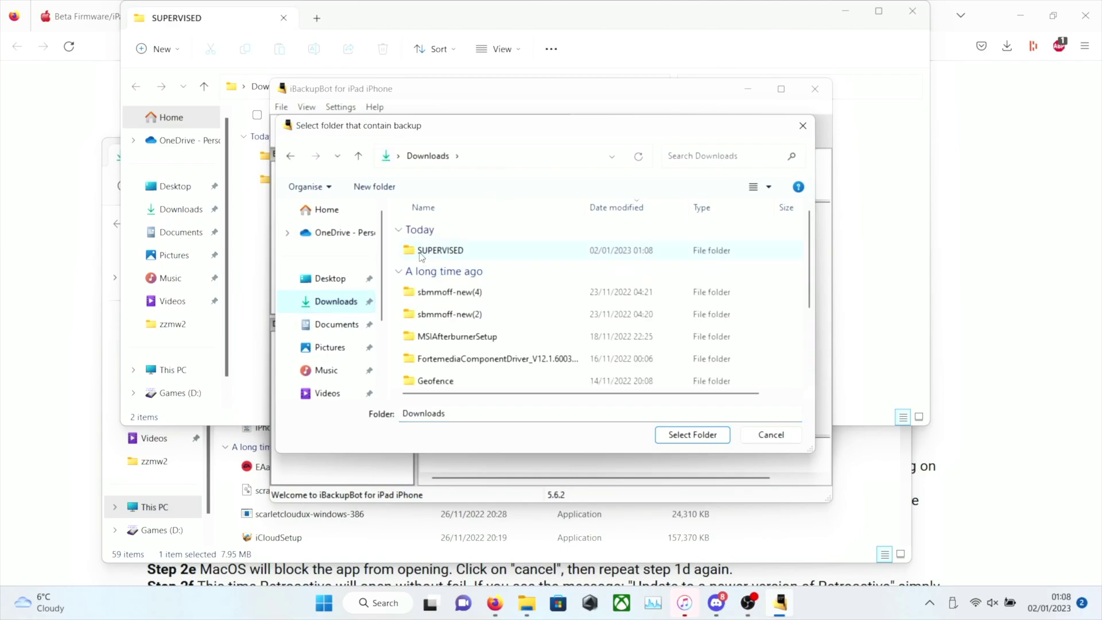
double_click(480, 258)
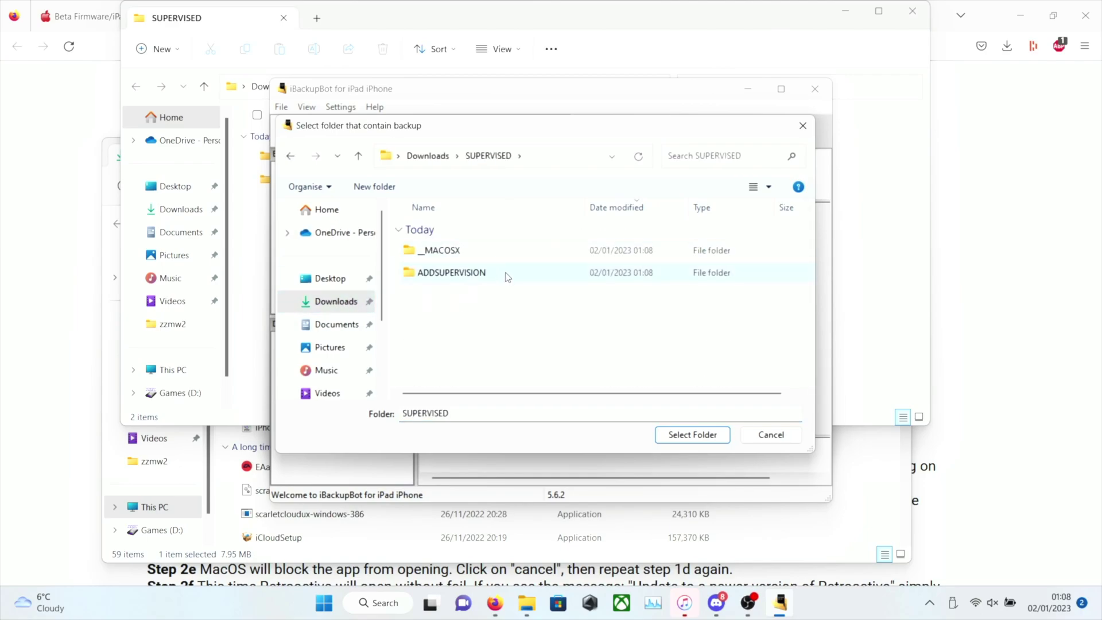
double_click(507, 274)
double_click(473, 251)
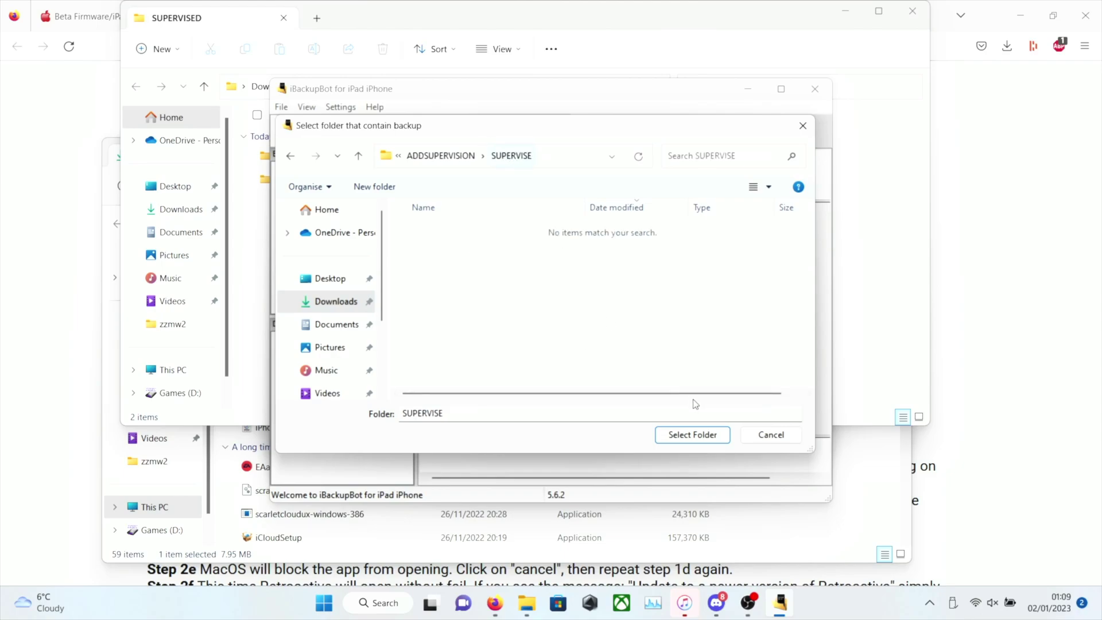
click(689, 437)
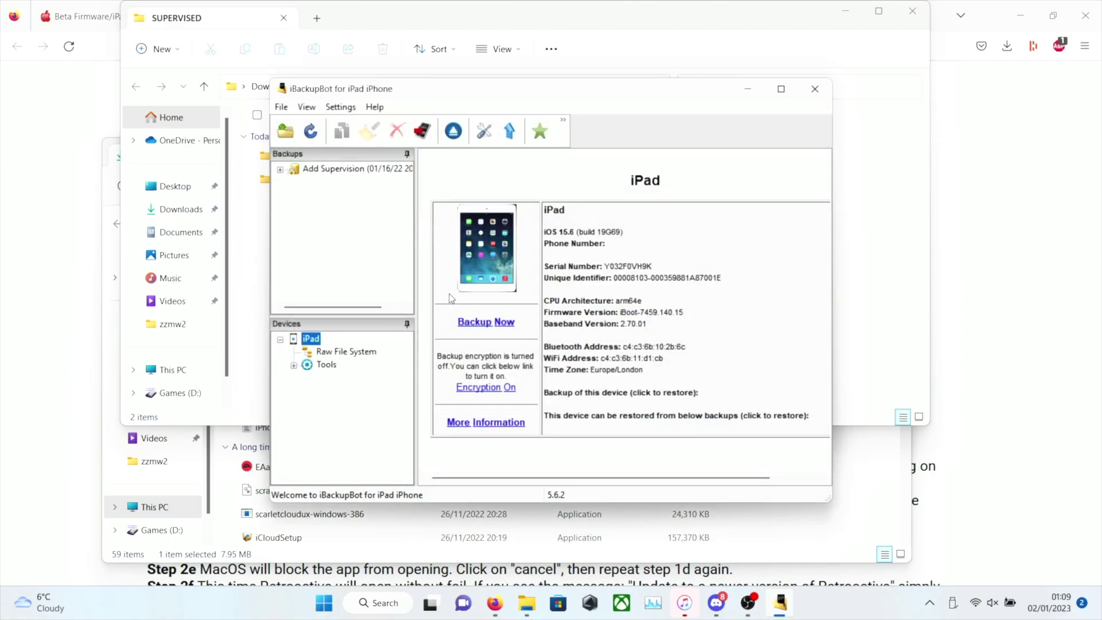
Step: Filter the Add Supervision backup's System Files for config and restore ConfigurationProfiles
click(281, 171)
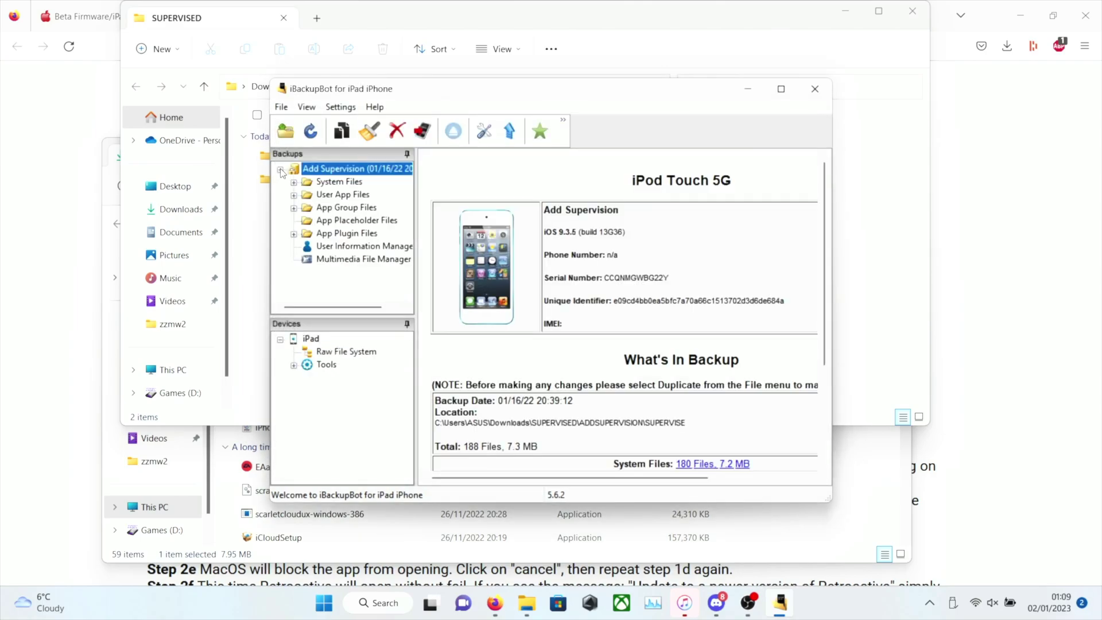
click(330, 183)
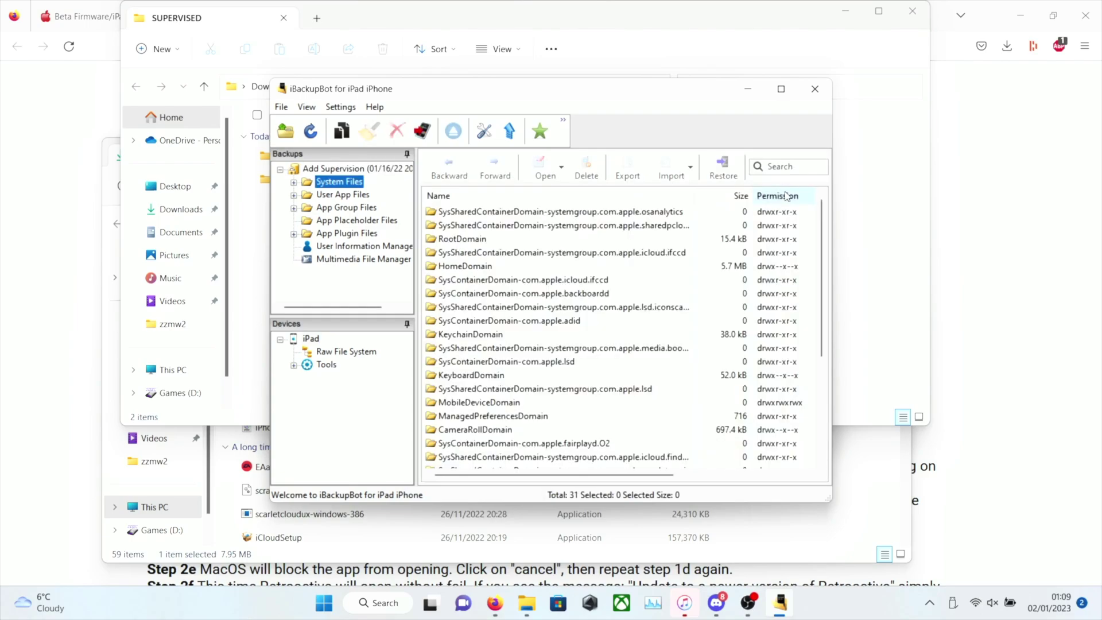
click(782, 167)
text(config)
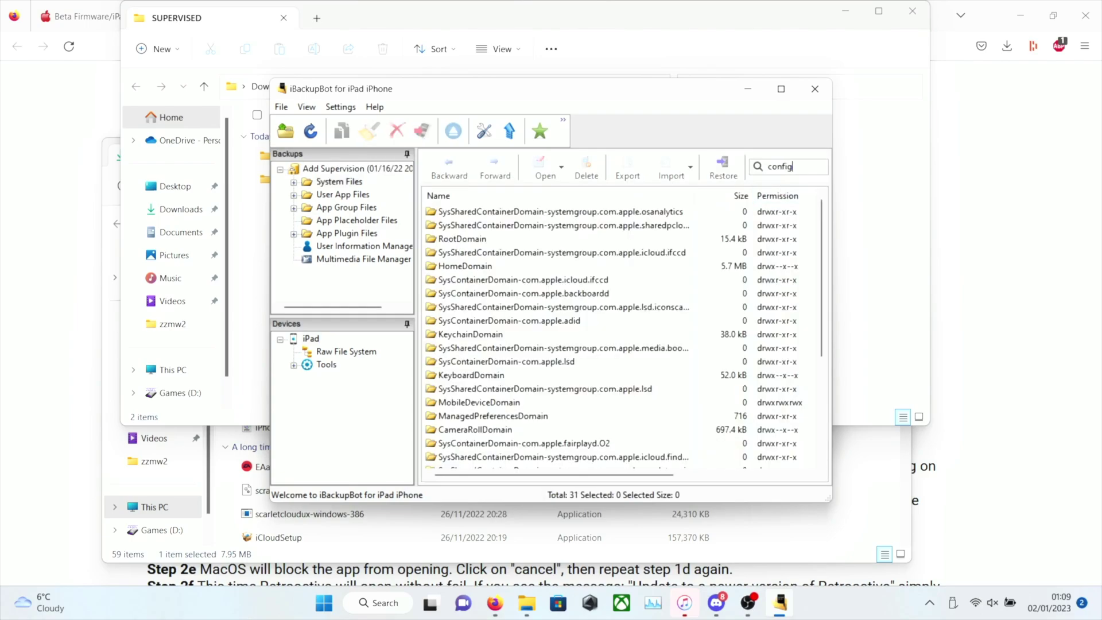
key(Return)
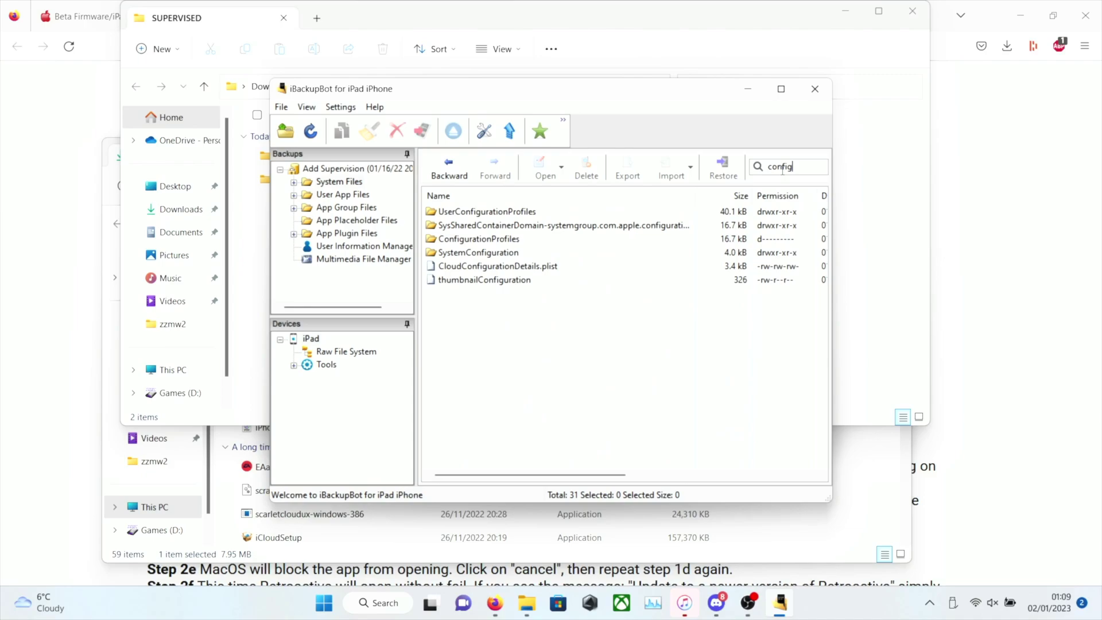
click(454, 240)
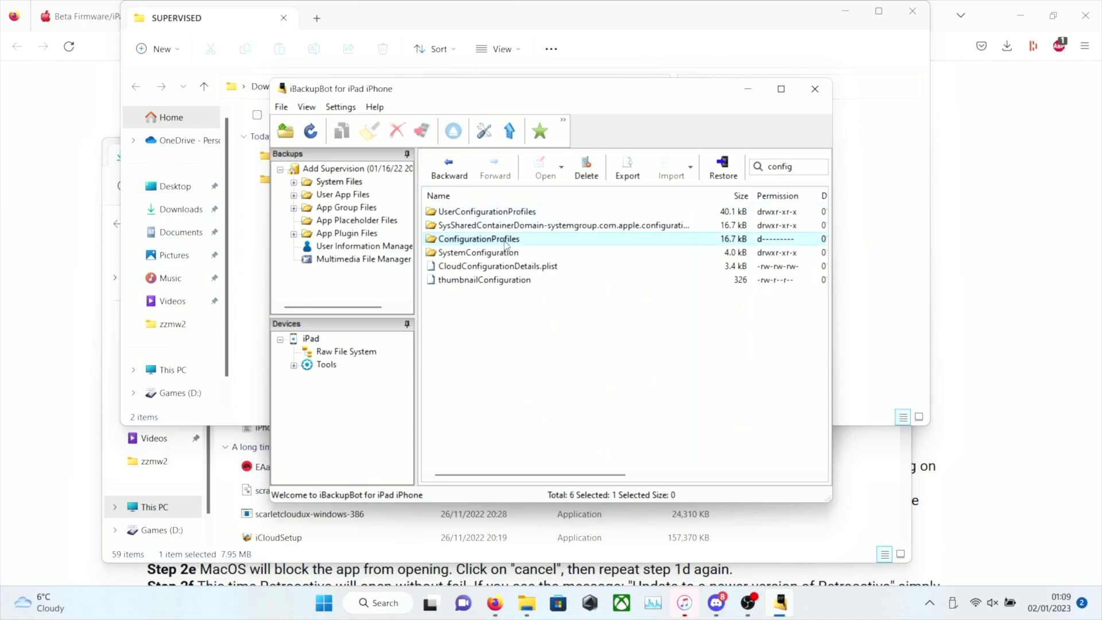
click(717, 175)
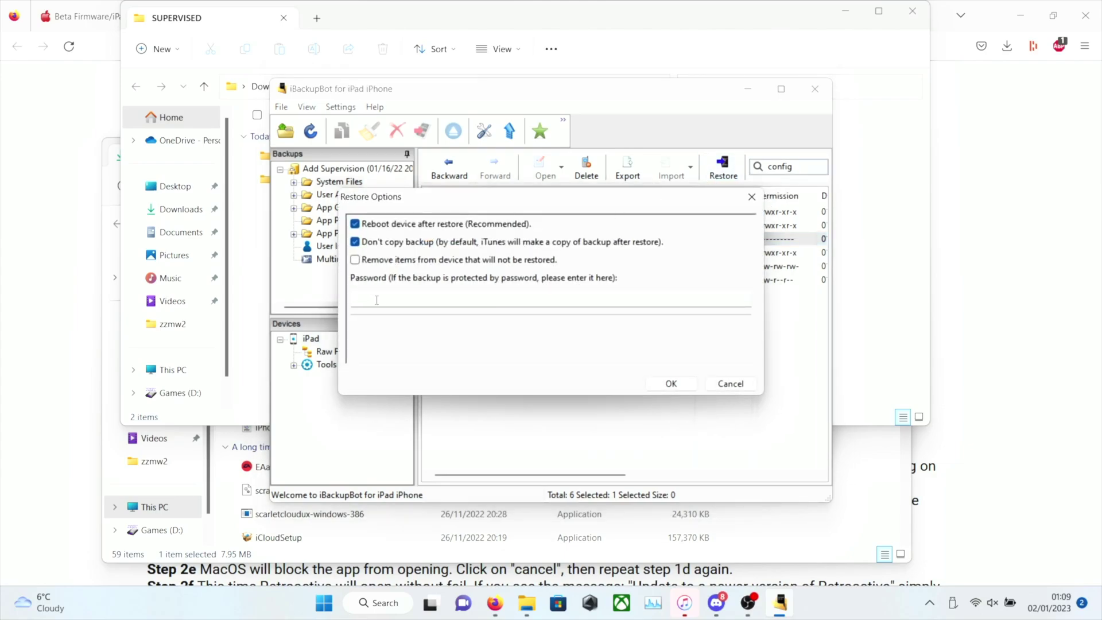
Step: Confirm the ConfigurationProfiles restore with the backup password, then dismiss the completion and tree-data error messages
click(459, 303)
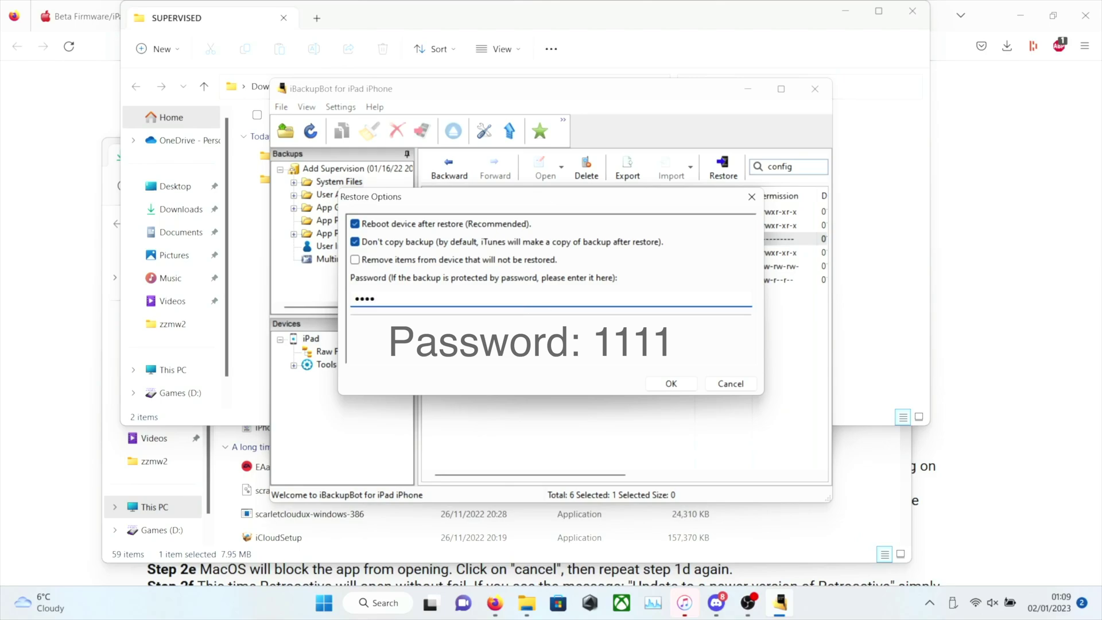
click(666, 385)
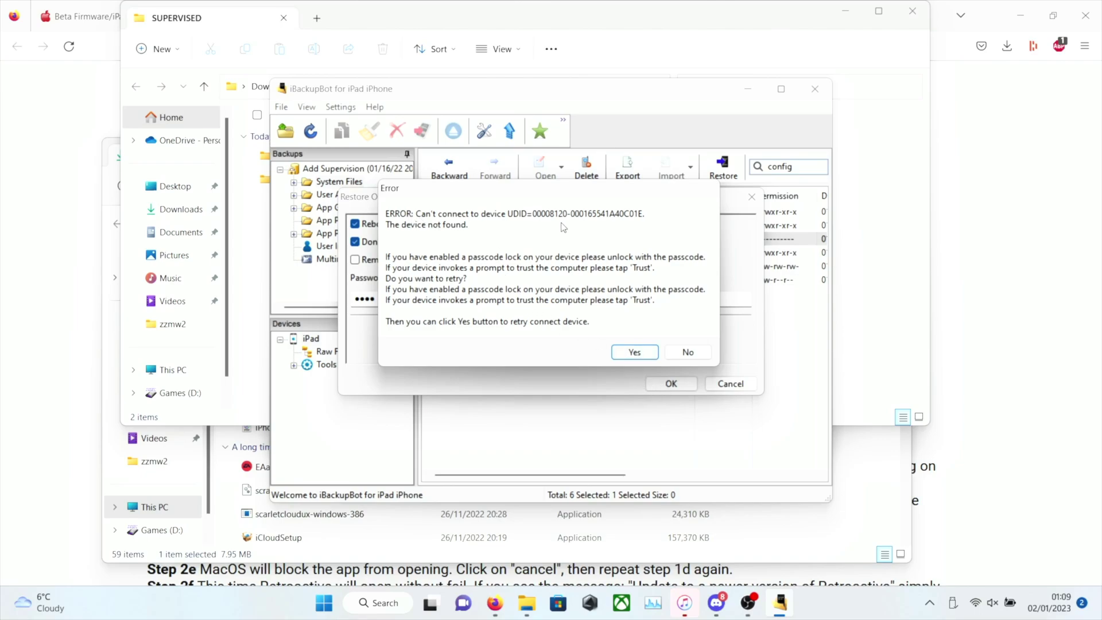
click(688, 352)
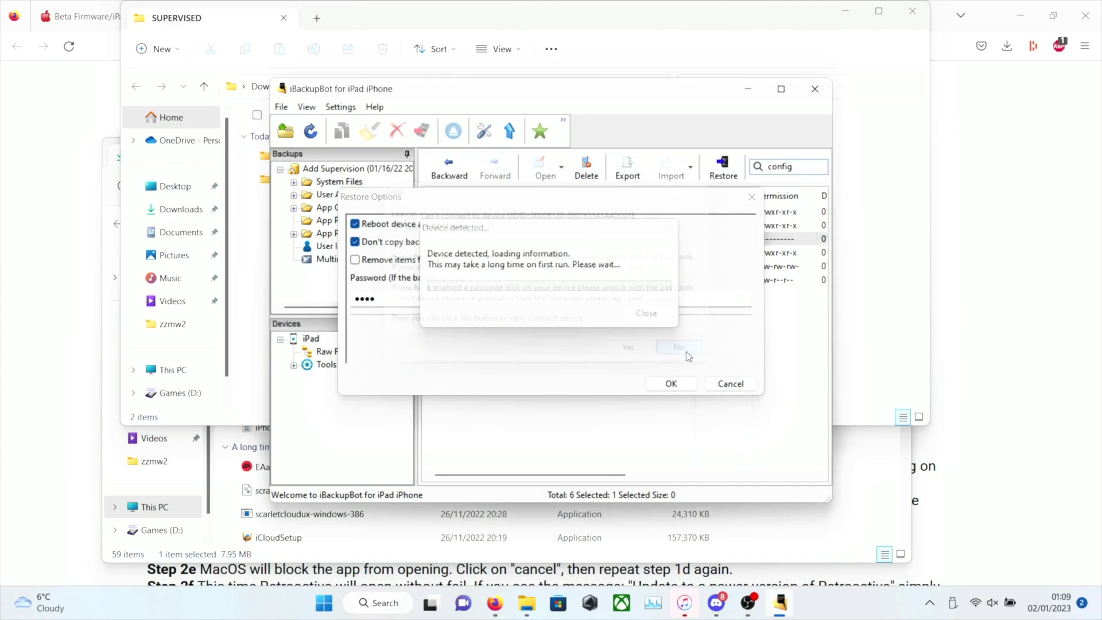
click(671, 384)
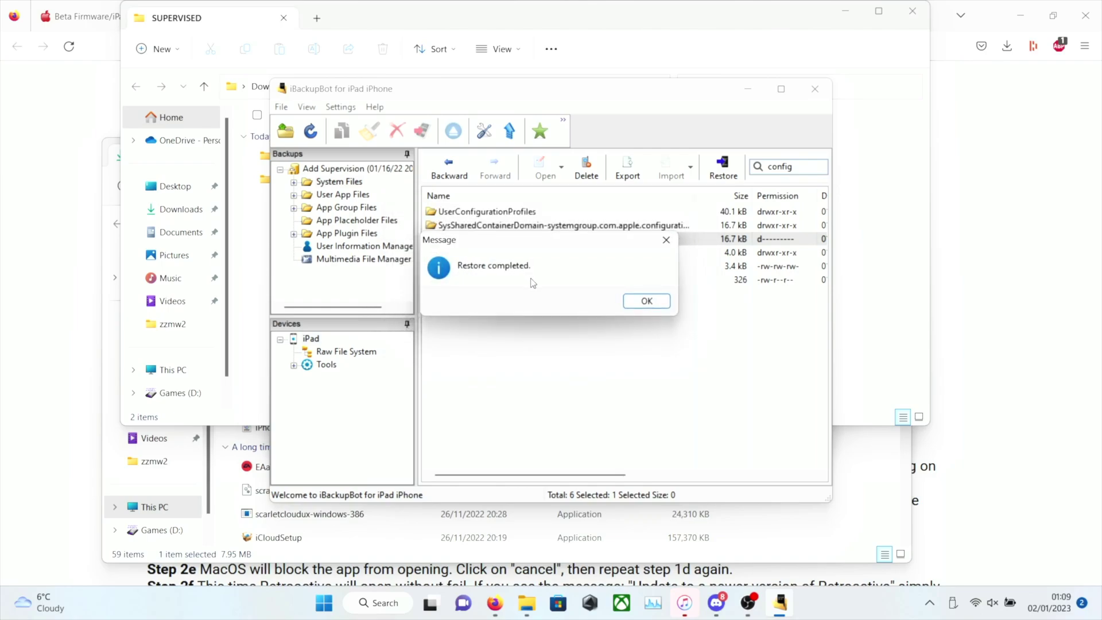
click(638, 304)
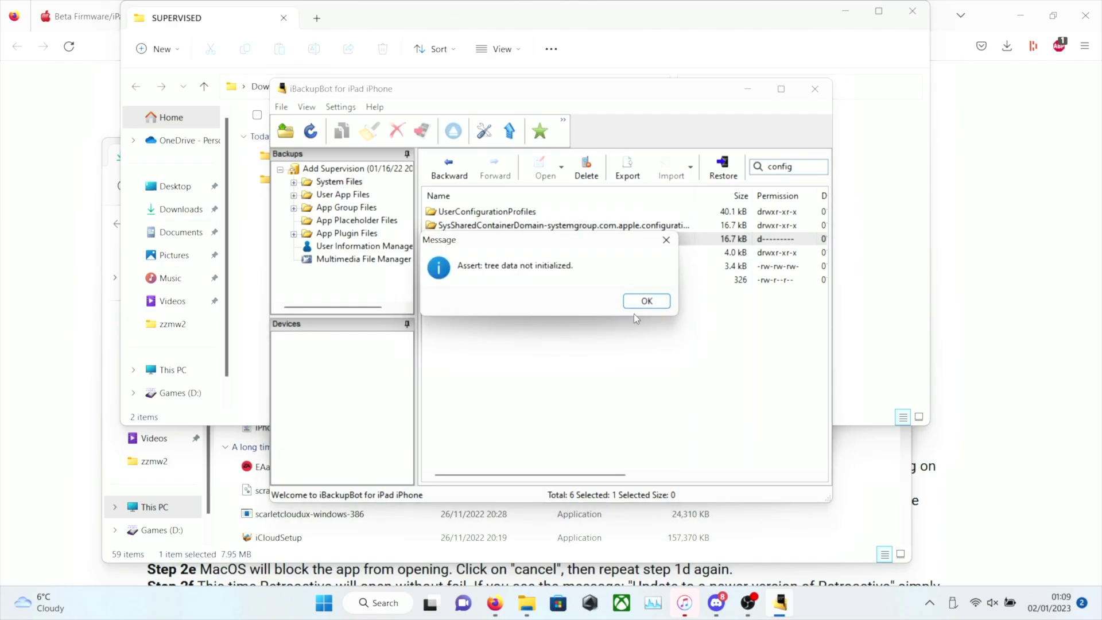
click(641, 307)
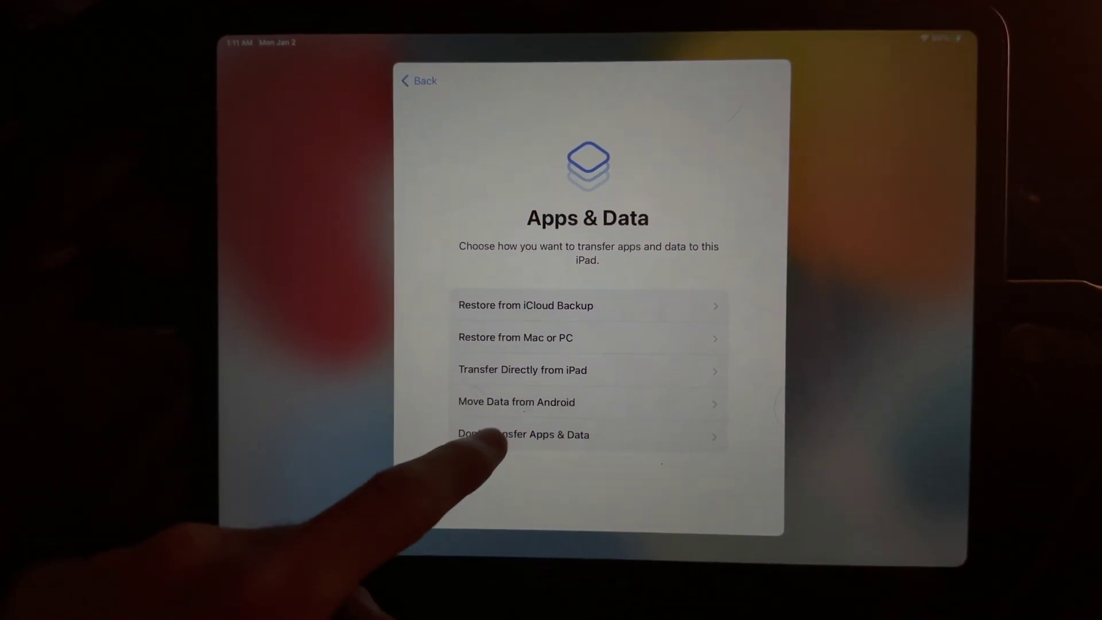
Step: Skip data transfer, postpone Face ID and choose Don't Use Passcode in Setup Assistant
click(492, 464)
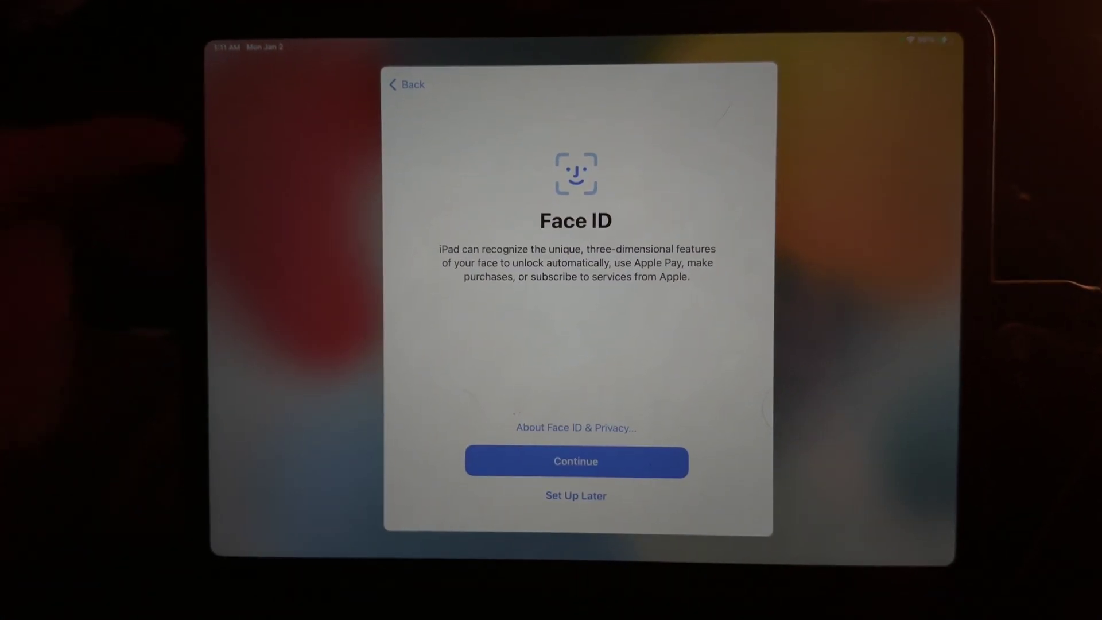
click(566, 495)
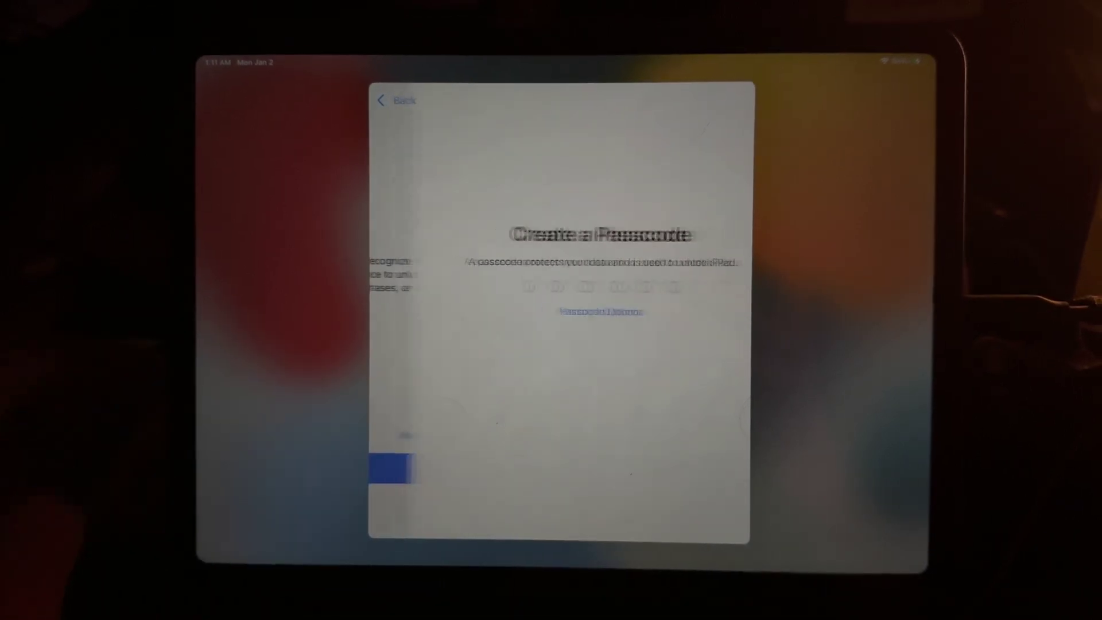
click(560, 315)
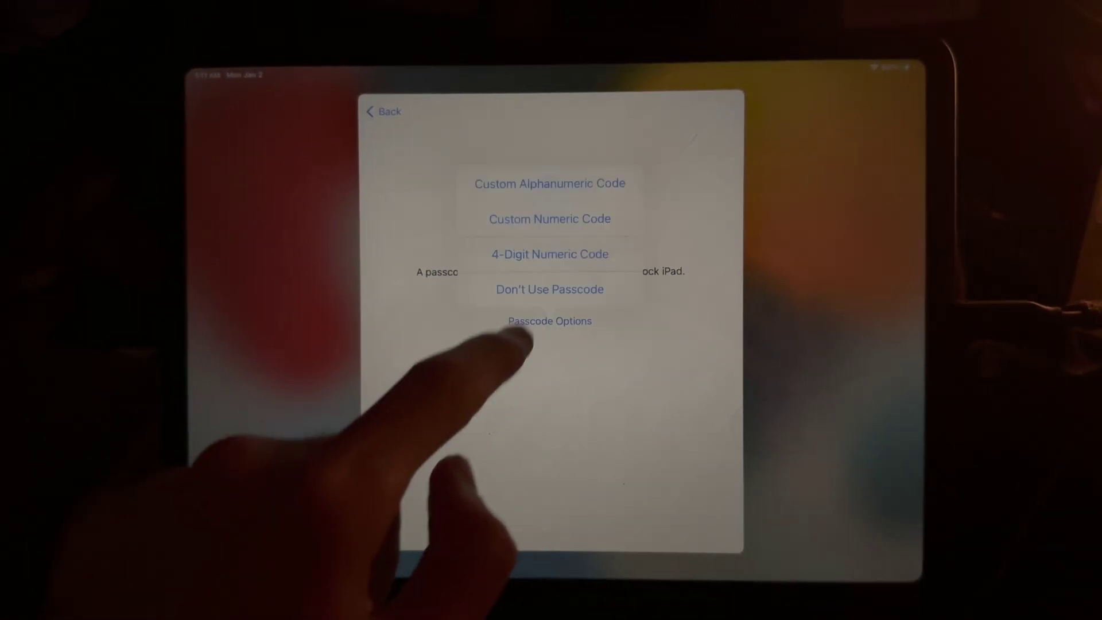
click(552, 290)
click(550, 363)
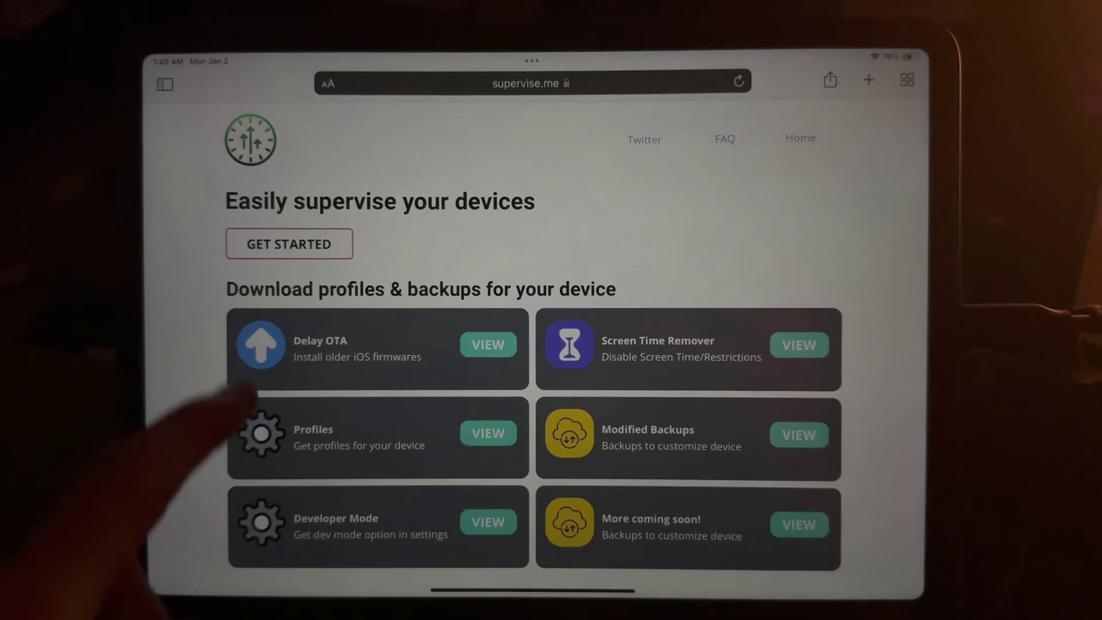
Step: Download the Delay OTA 16.1.1 profile from supervise.me, then close Safari
click(489, 345)
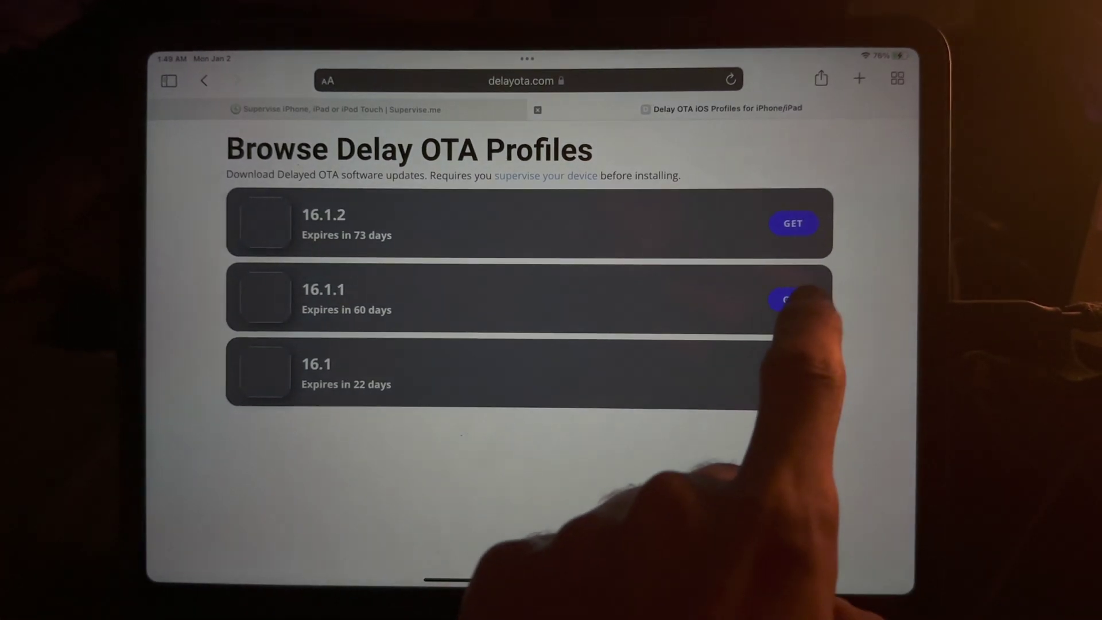
click(794, 299)
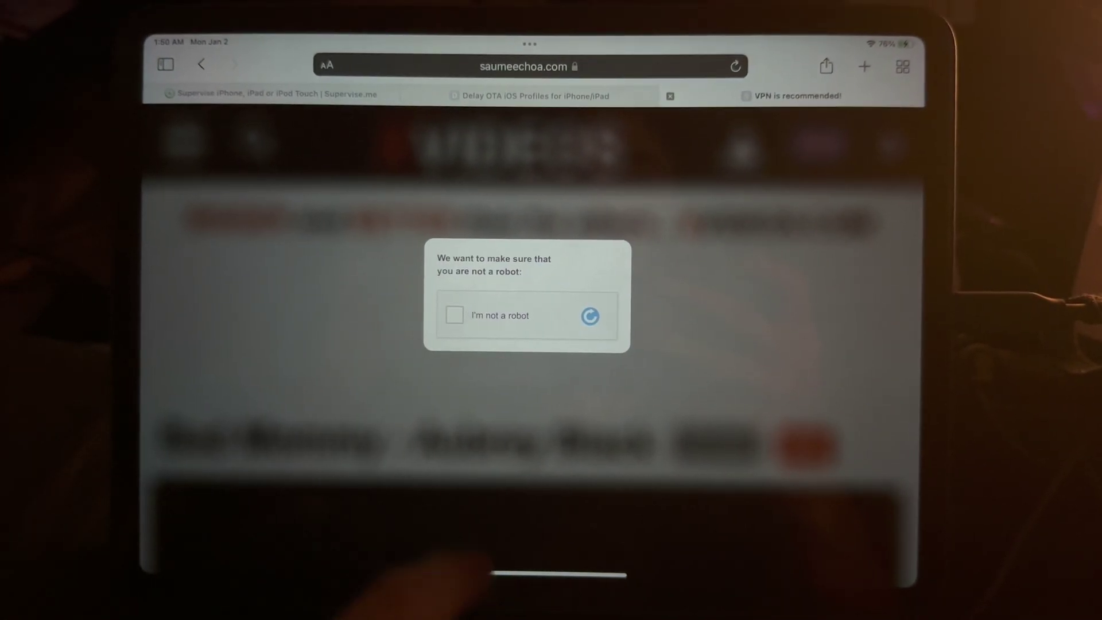
drag(488, 571, 288, 454)
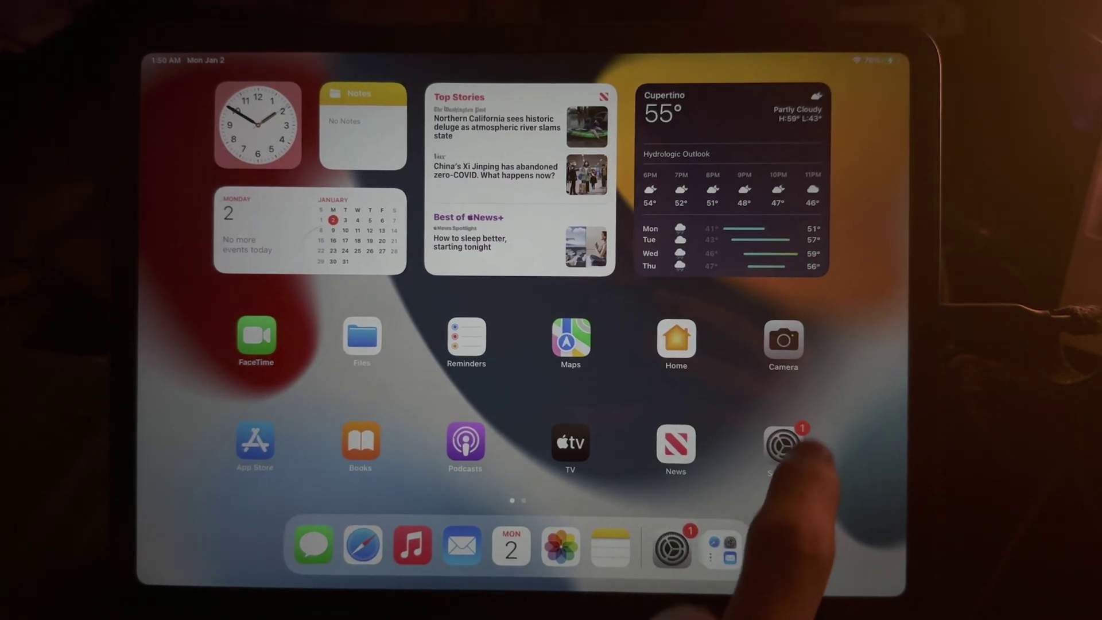
Step: Install the downloaded iOS 16.1.1 Update Profile in Settings, accepting the unsigned-profile warning
click(784, 445)
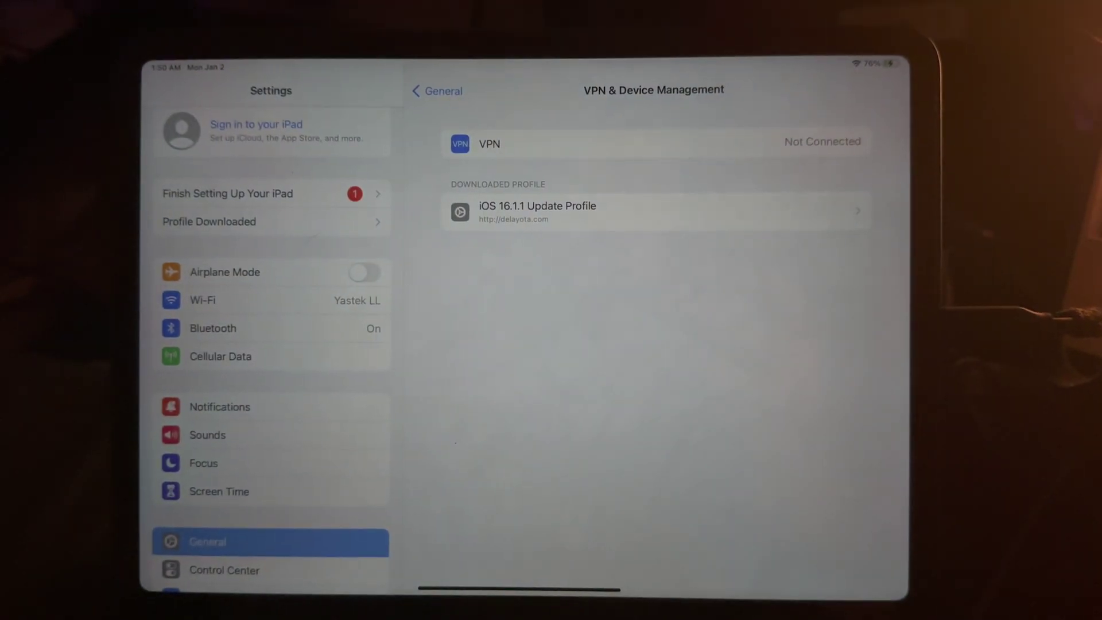
click(209, 221)
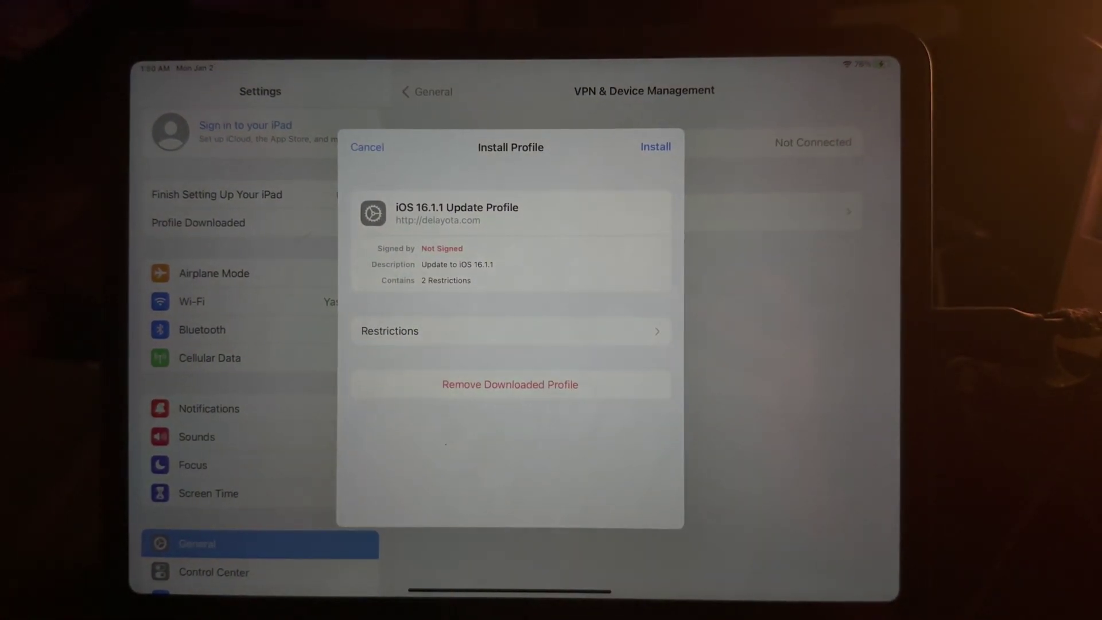
click(656, 147)
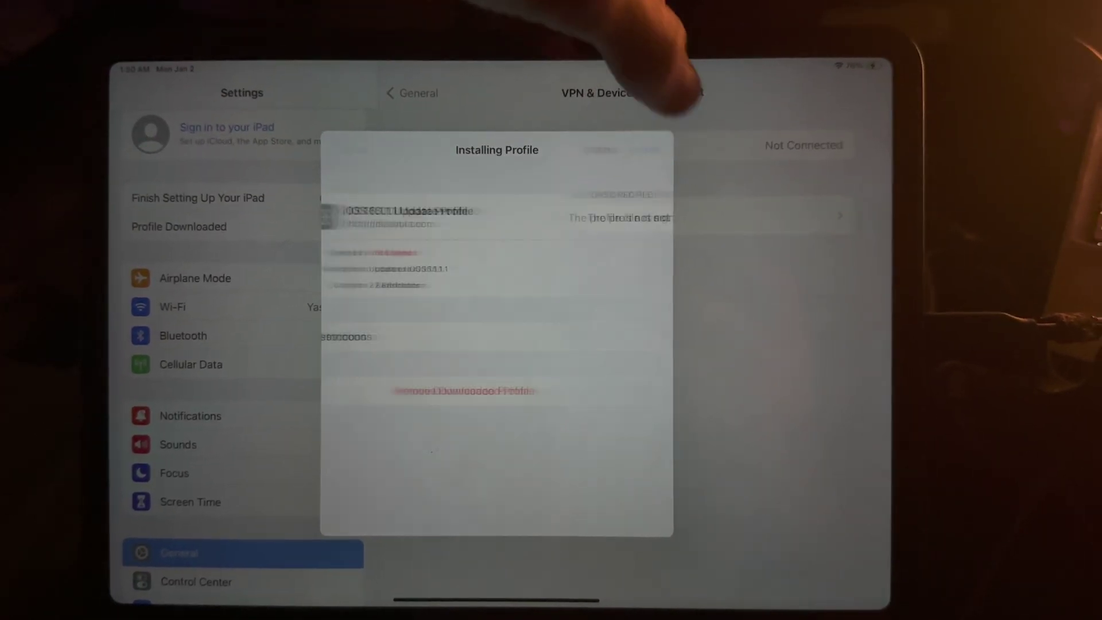
click(641, 151)
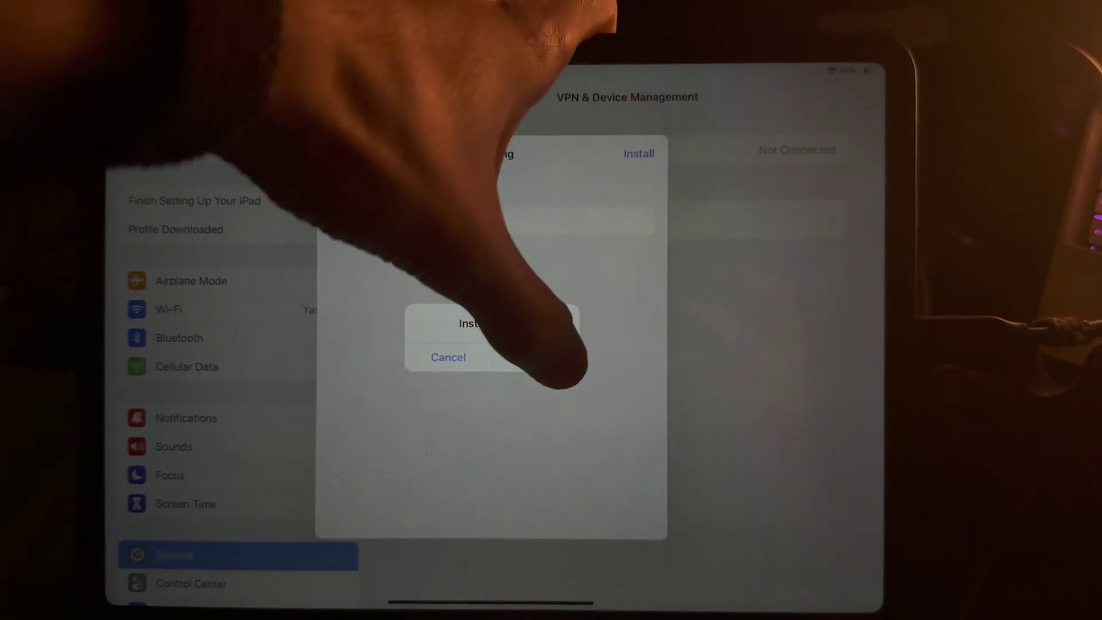
click(537, 358)
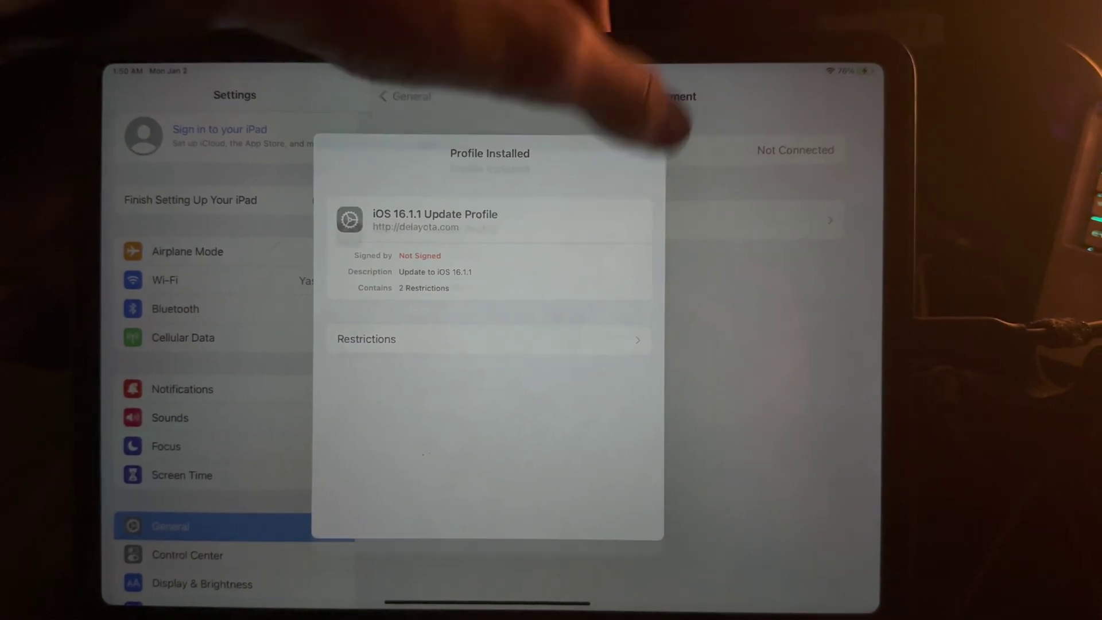
click(643, 152)
click(396, 96)
Step: Request the iPadOS 16.1.1 upgrade in Software Update and agree to the terms
scroll(396, 219, up, 5)
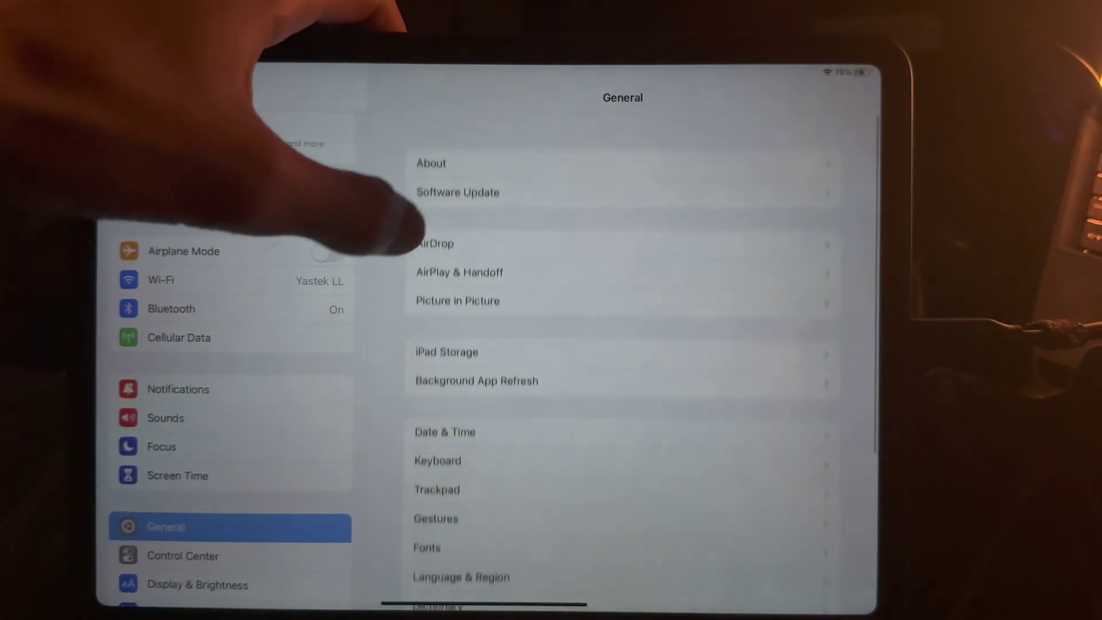
click(453, 193)
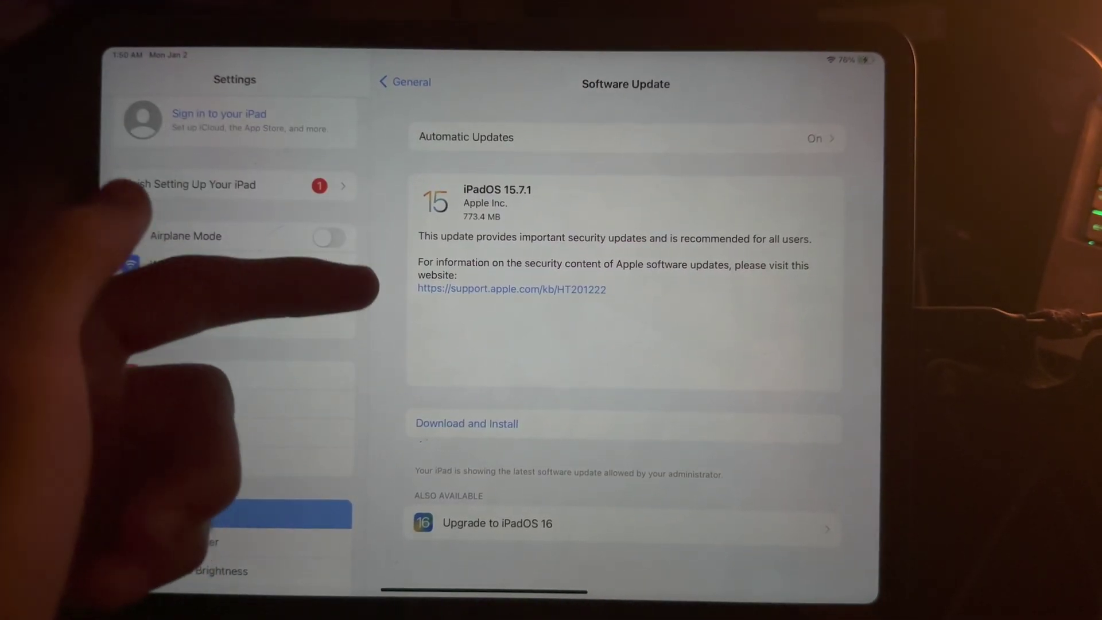
click(493, 512)
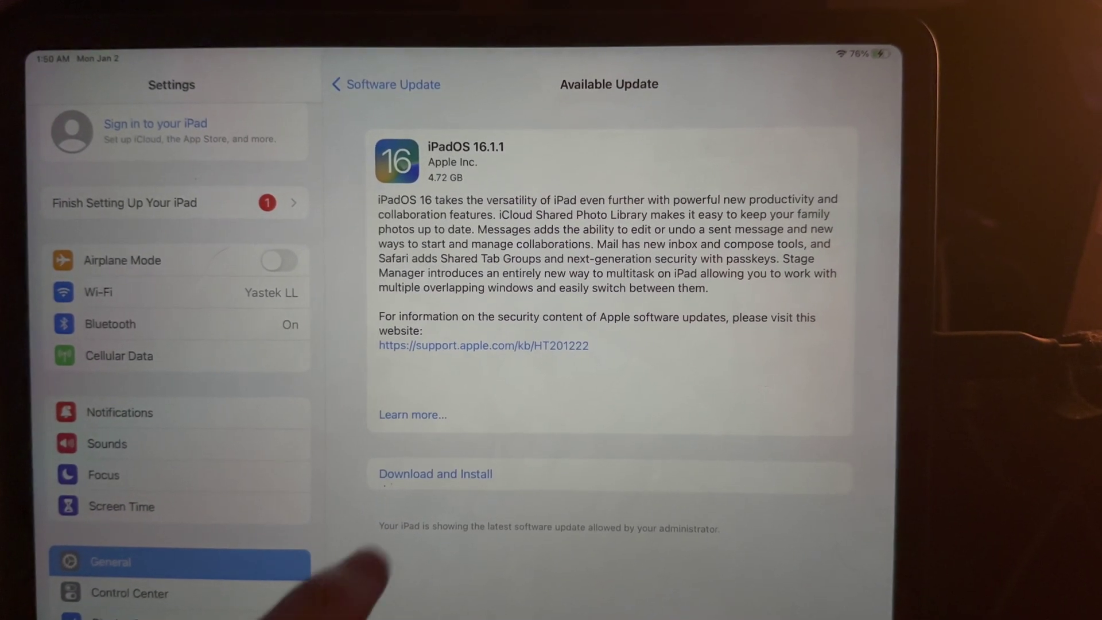
click(439, 471)
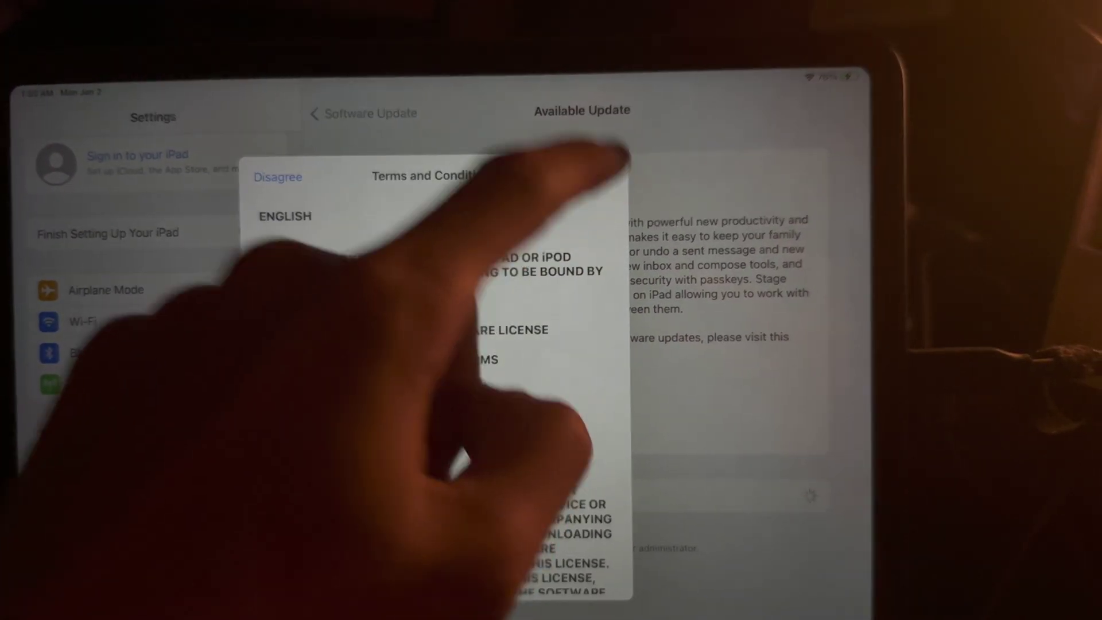
click(605, 172)
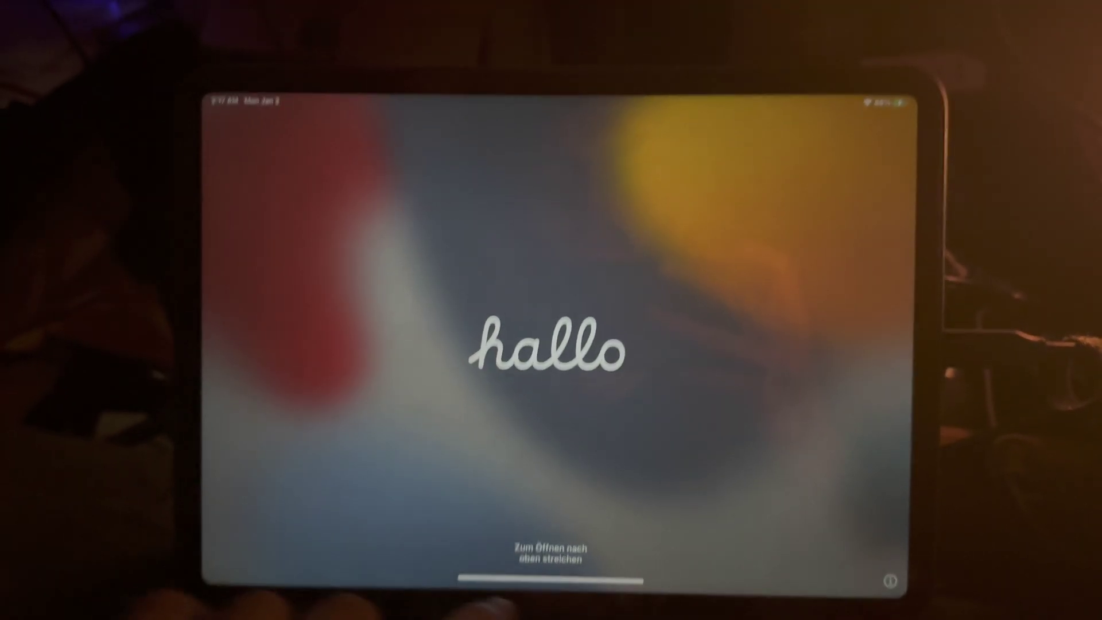
Step: Unlock the updated iPad and continue past the Software Update Complete notice
drag(545, 555, 545, 402)
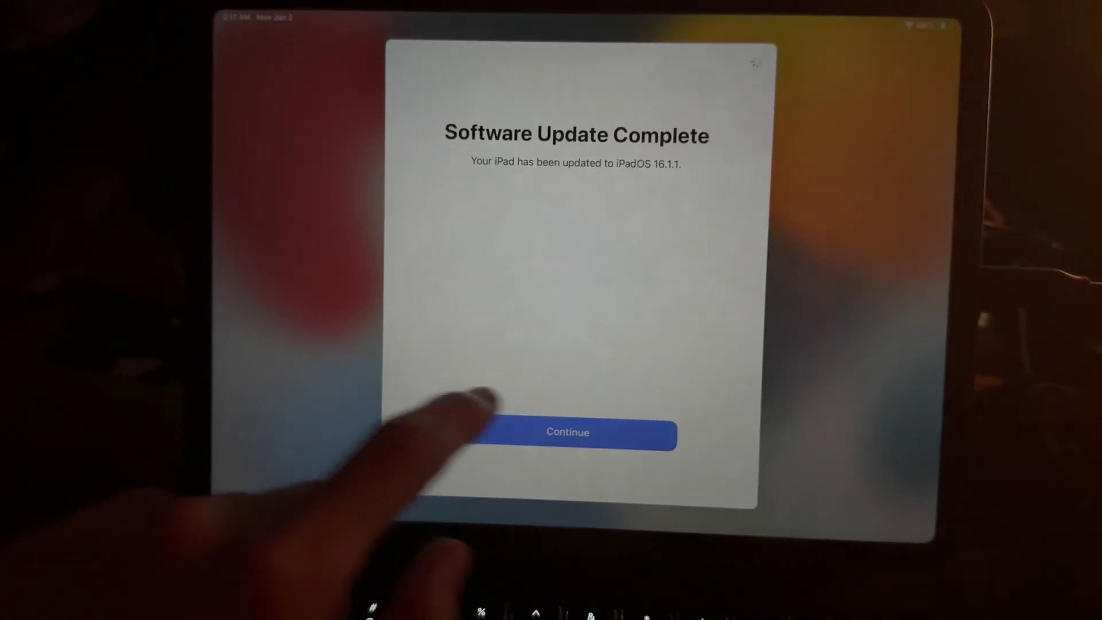
click(568, 433)
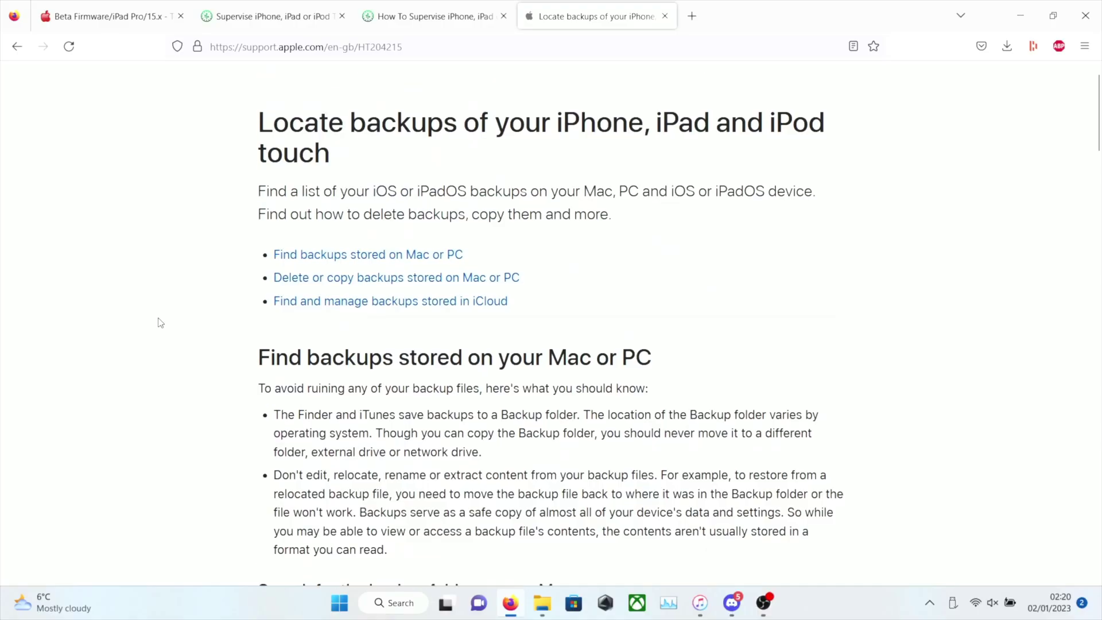
Step: Scroll Apple's backup-location article past the Mac folder steps to the Windows 8 or 10 section
scroll(399, 250, down, 5)
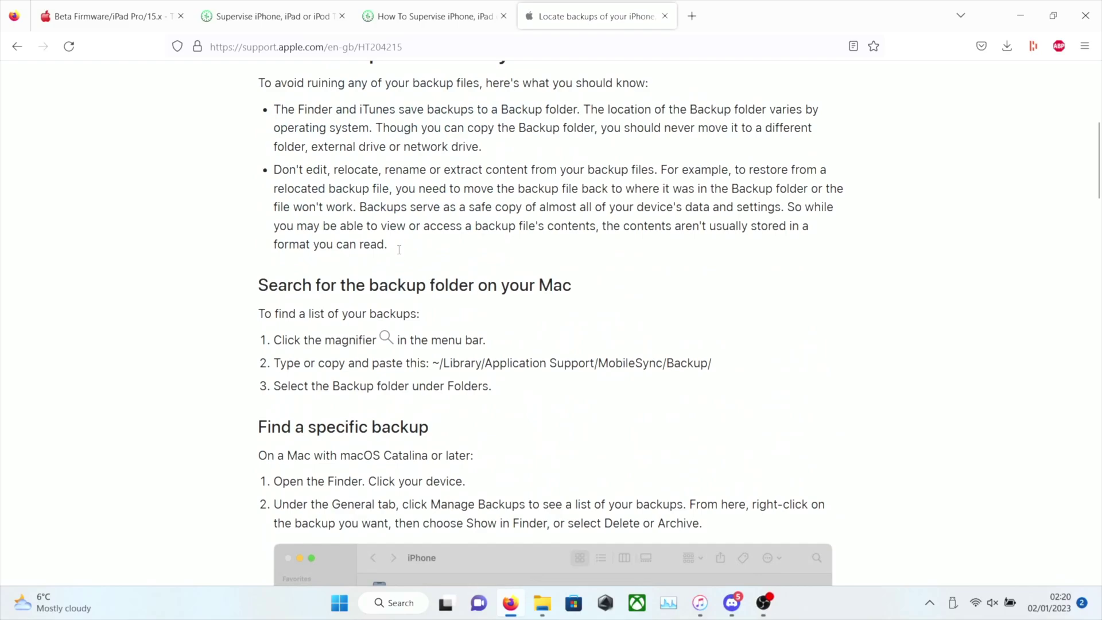
scroll(400, 254, down, 2)
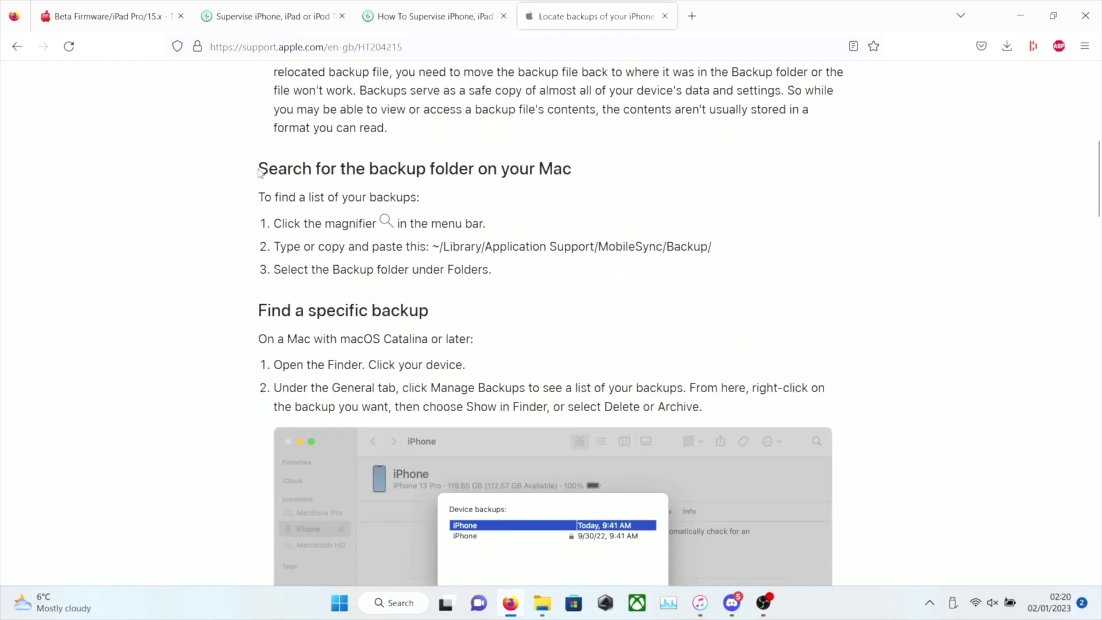
drag(260, 173, 553, 169)
click(563, 169)
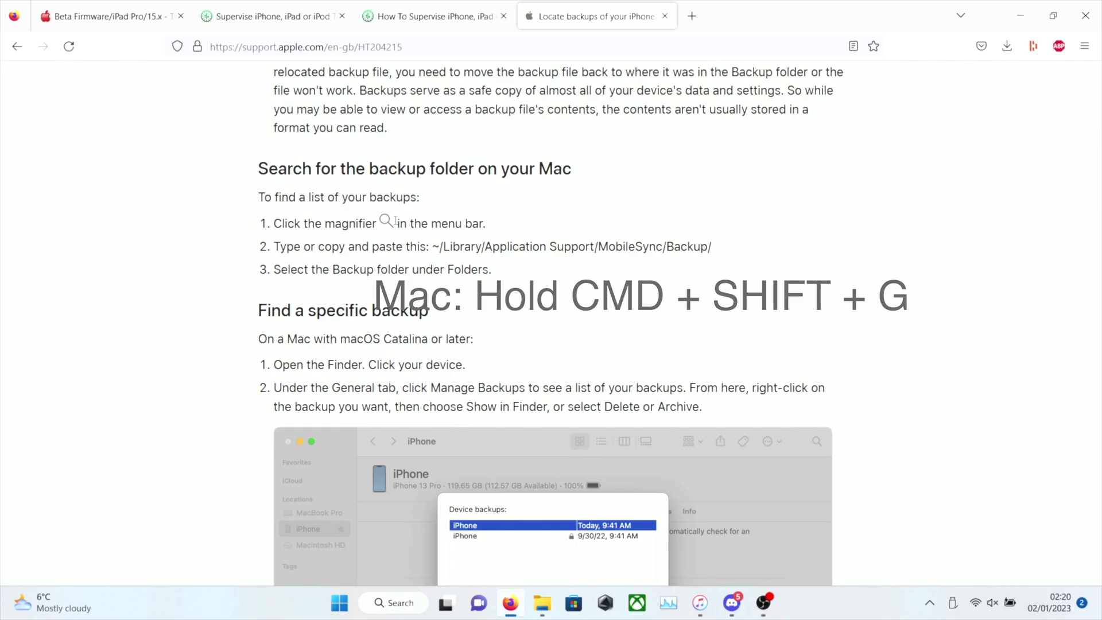
drag(433, 248, 721, 249)
click(722, 249)
drag(515, 282, 251, 284)
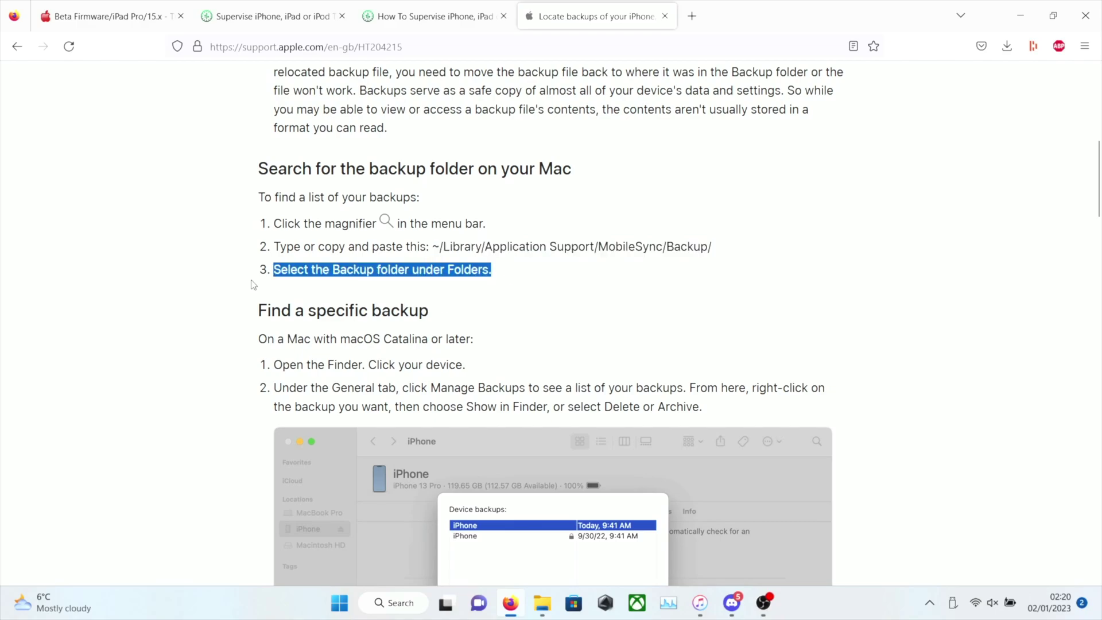
click(254, 285)
scroll(306, 264, down, 10)
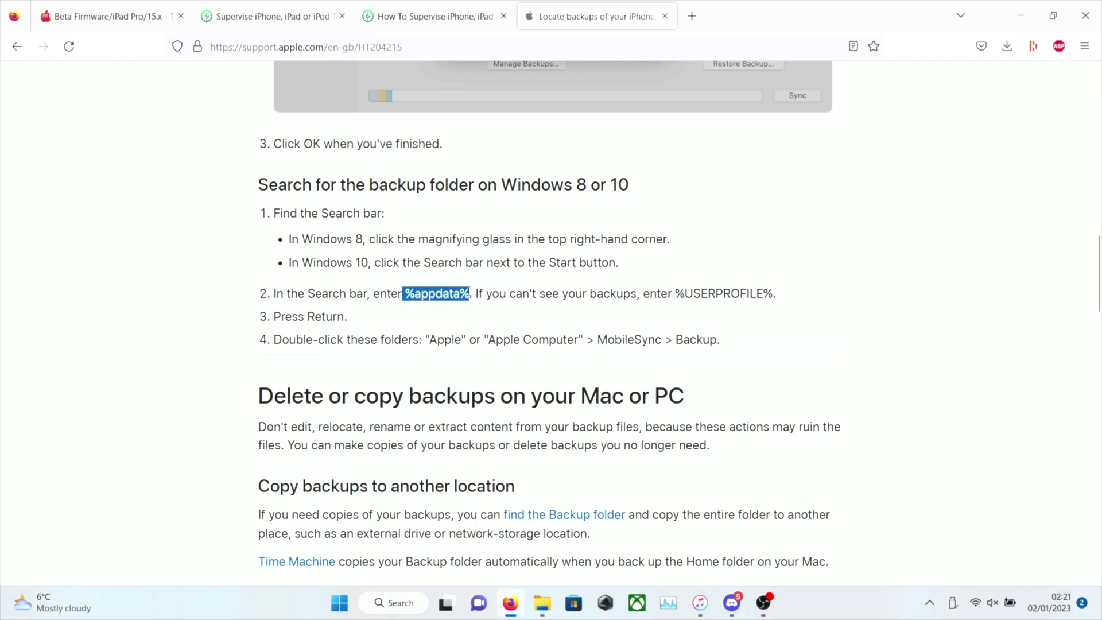
Step: Search for %appdata% and open the AppData Roaming folder
click(391, 603)
text(%appdata%)
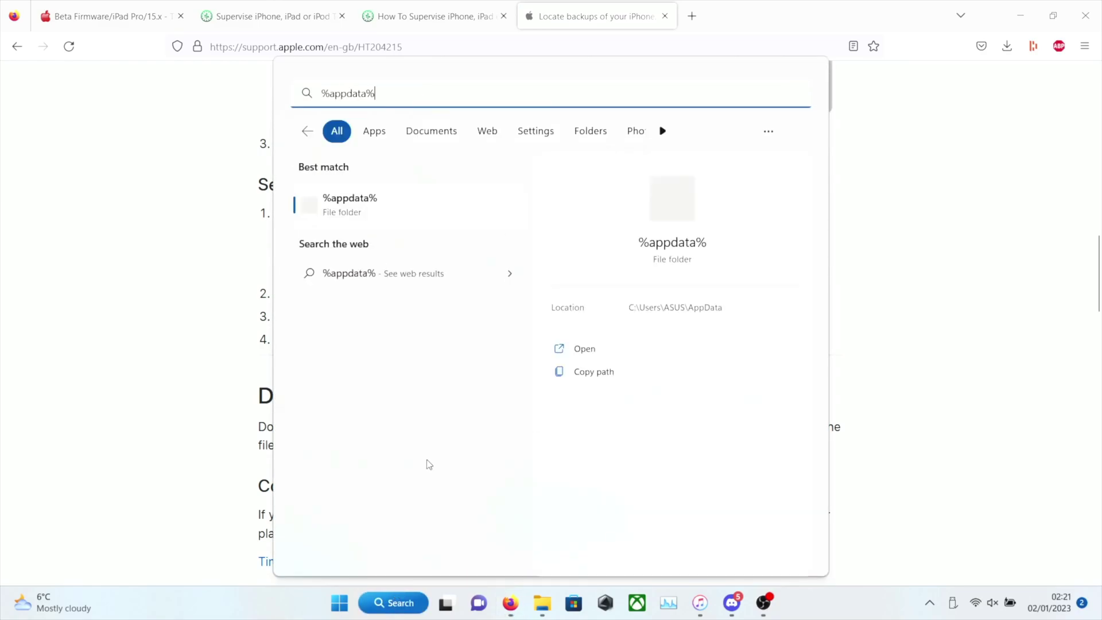
click(328, 214)
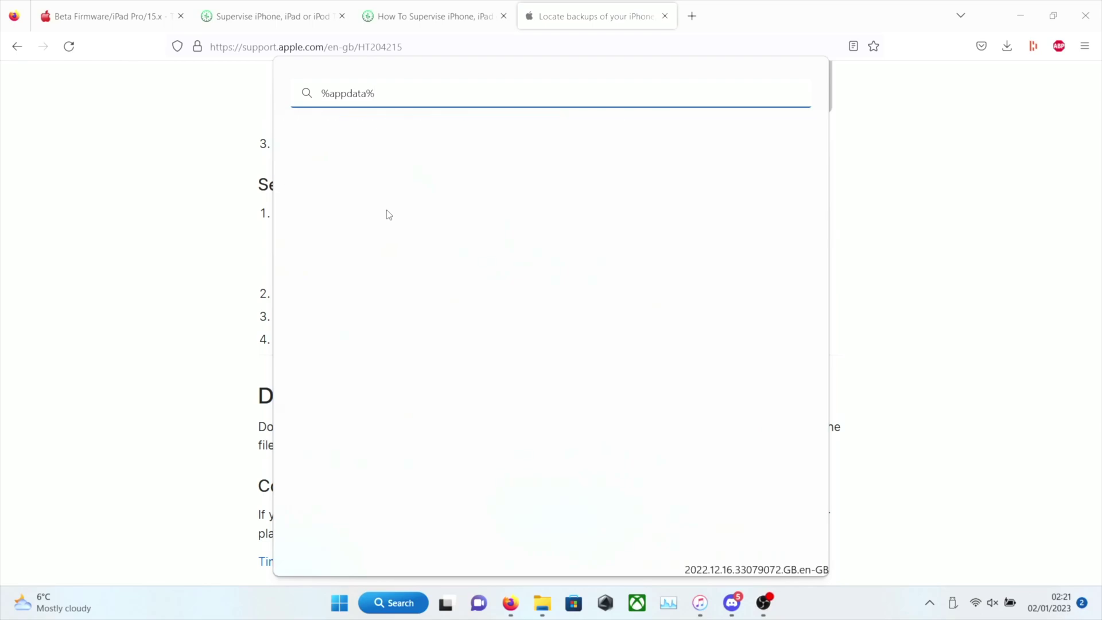
text(%appdata%)
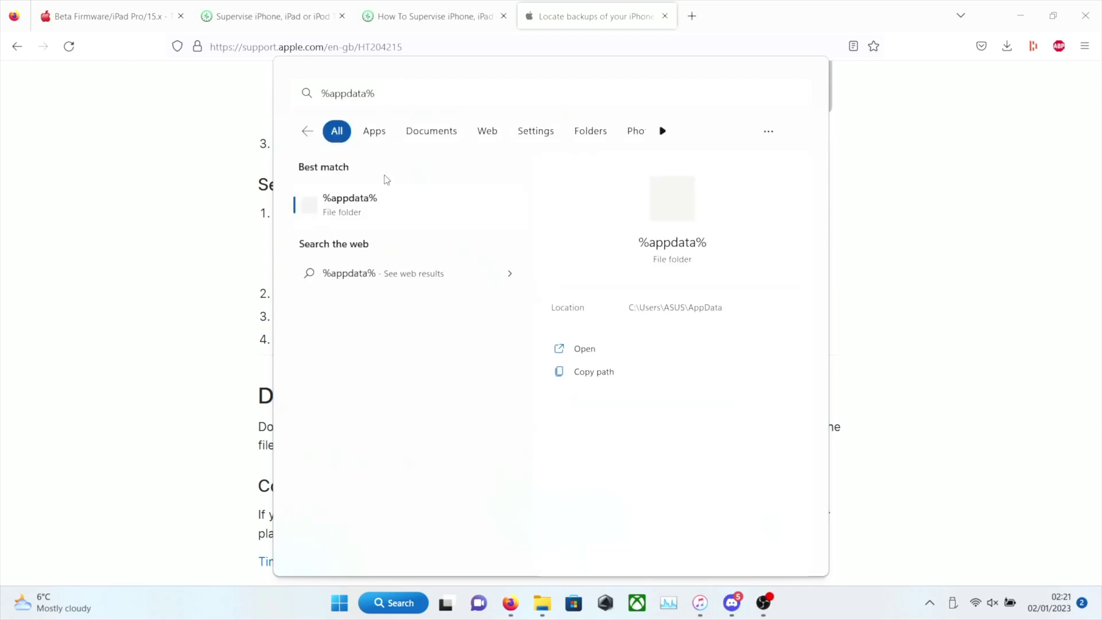
click(343, 210)
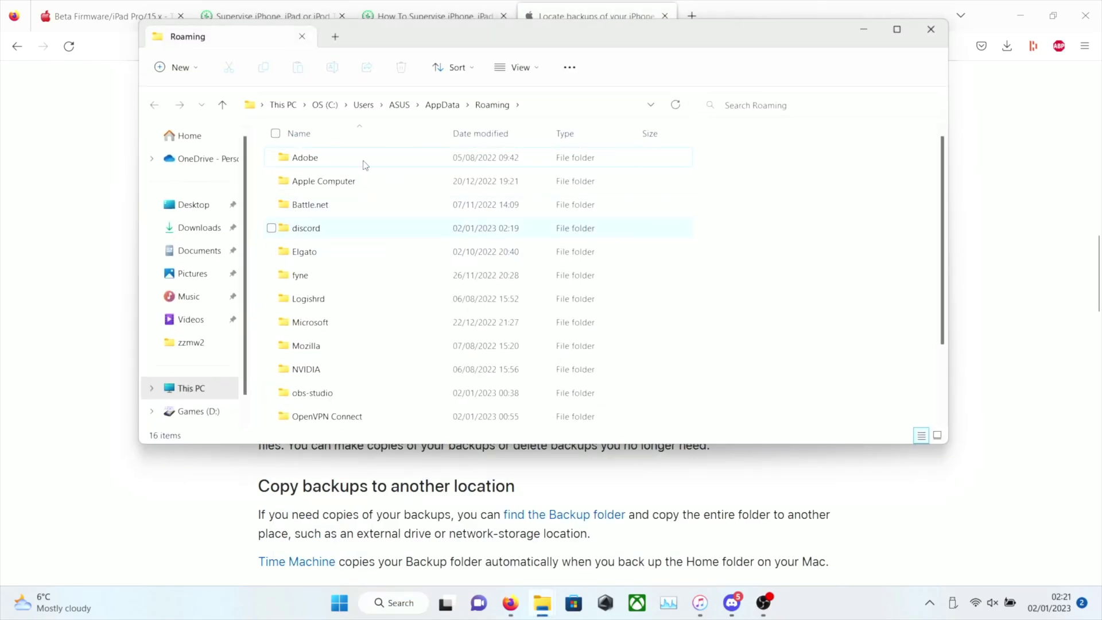
drag(356, 36, 461, 77)
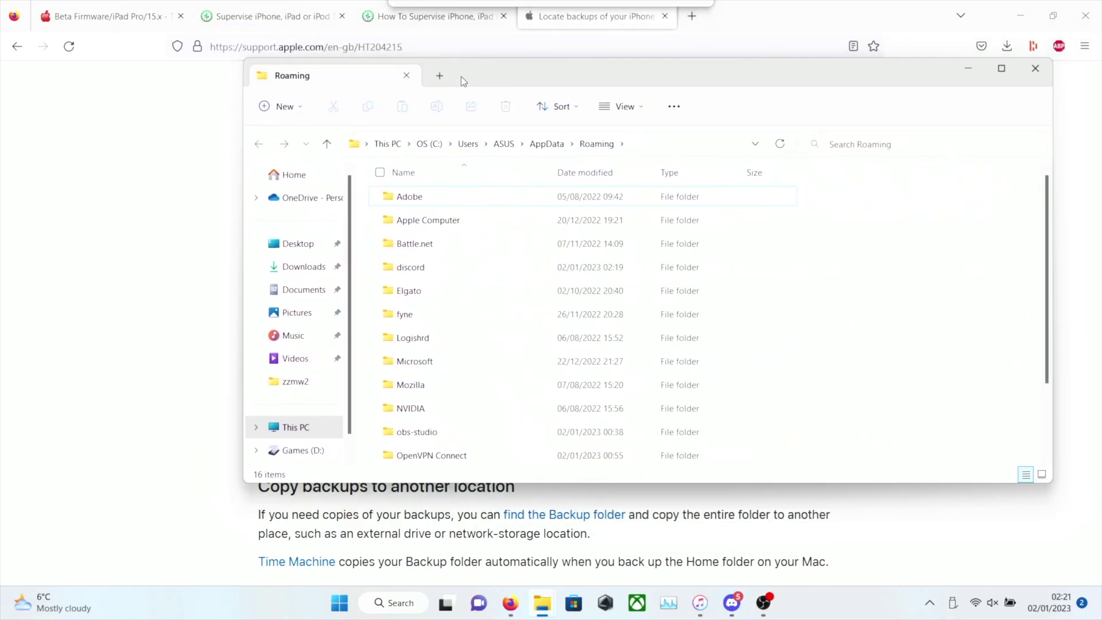
Step: Browse Apple Computer > MobileSync > Backup into the 20230102 backup folder
double_click(431, 220)
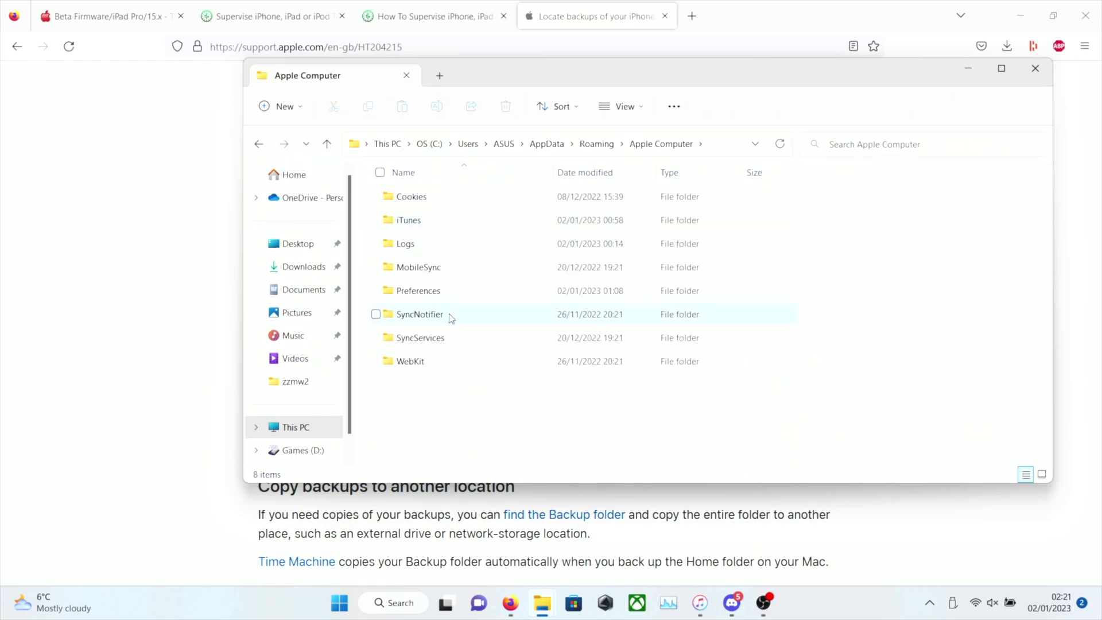
double_click(431, 267)
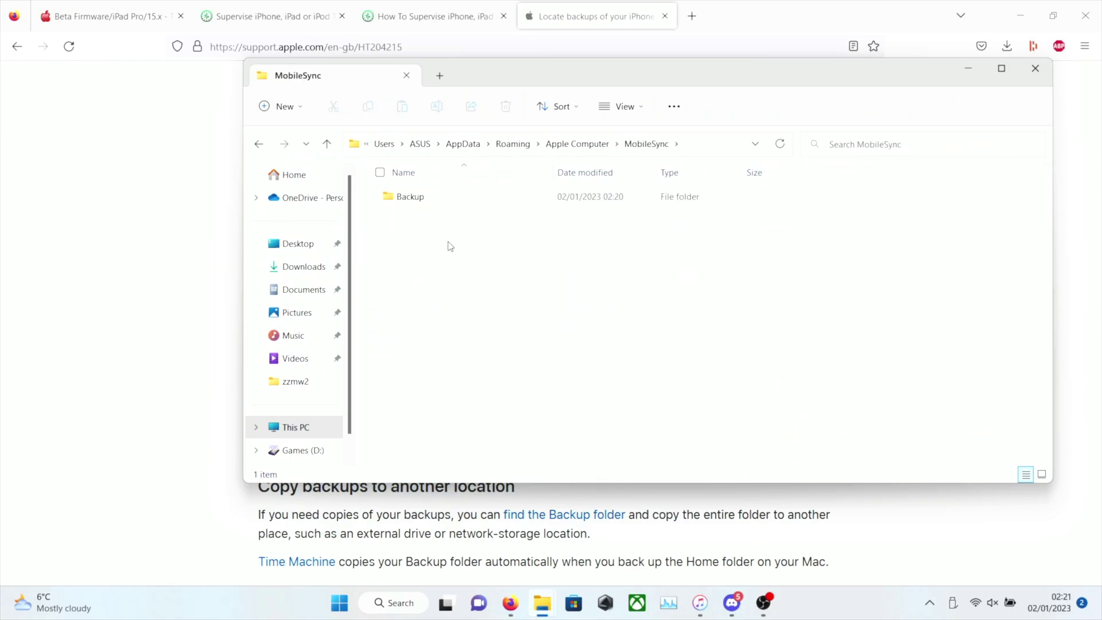
double_click(438, 198)
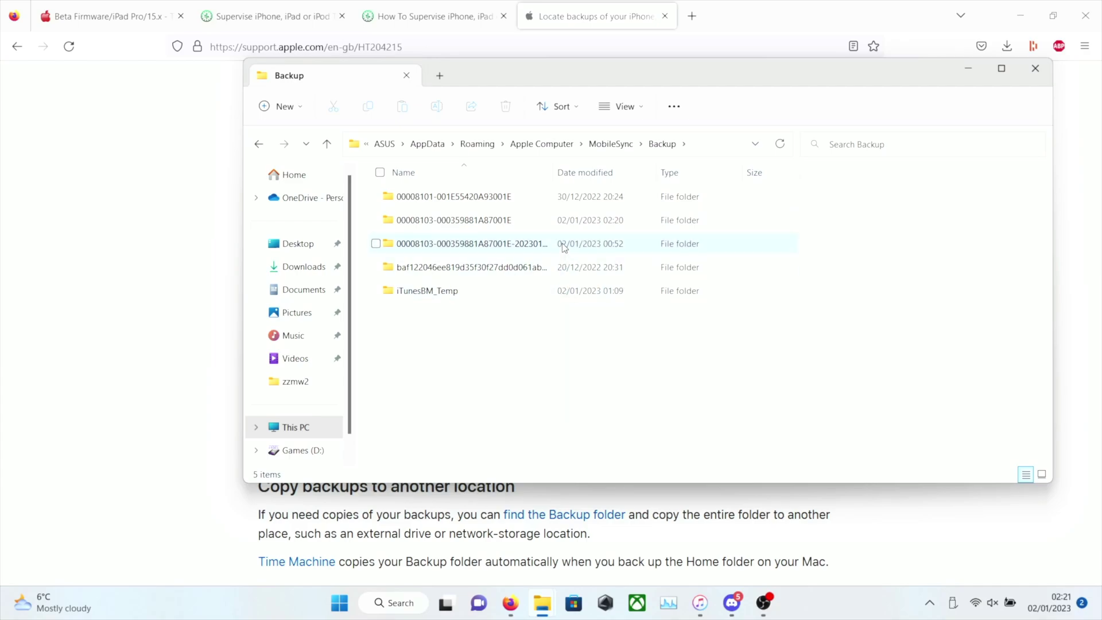
mouse_move(549, 223)
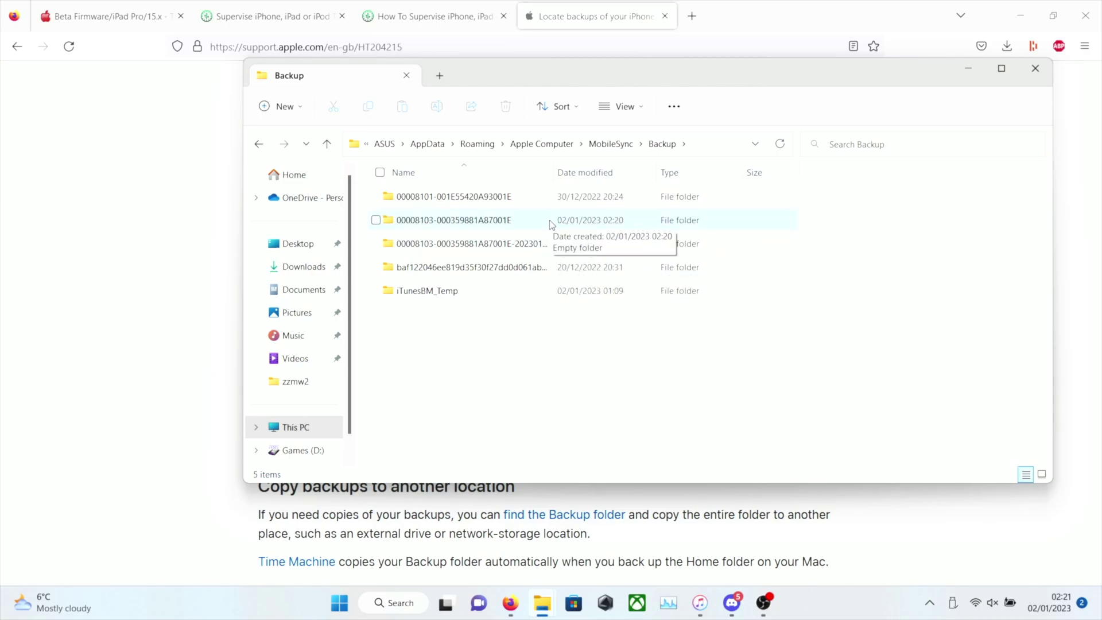
mouse_move(550, 253)
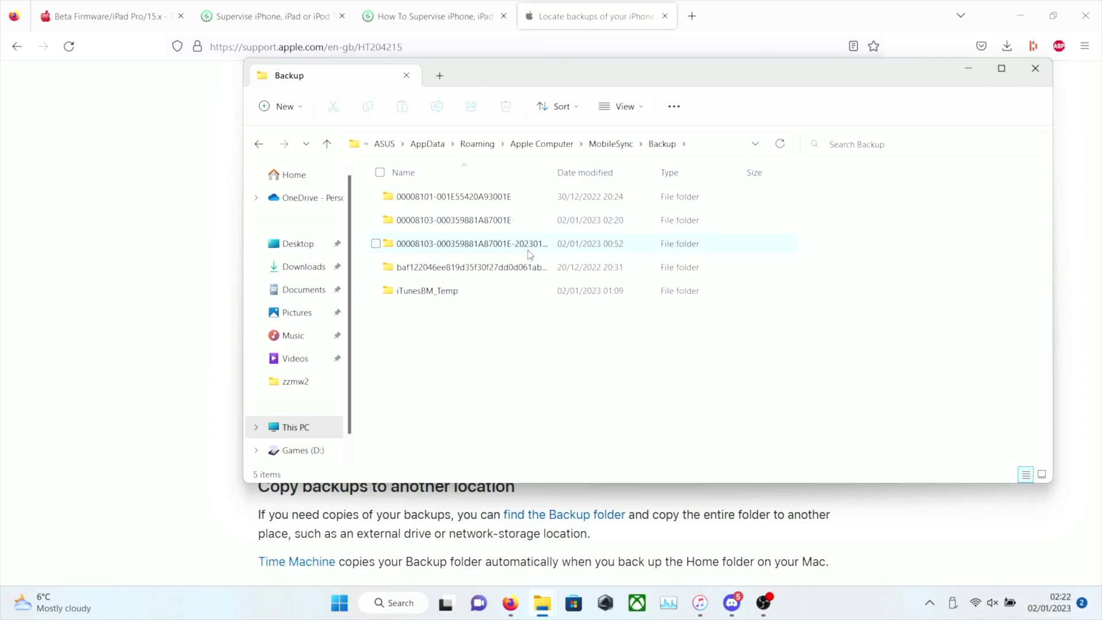
double_click(554, 251)
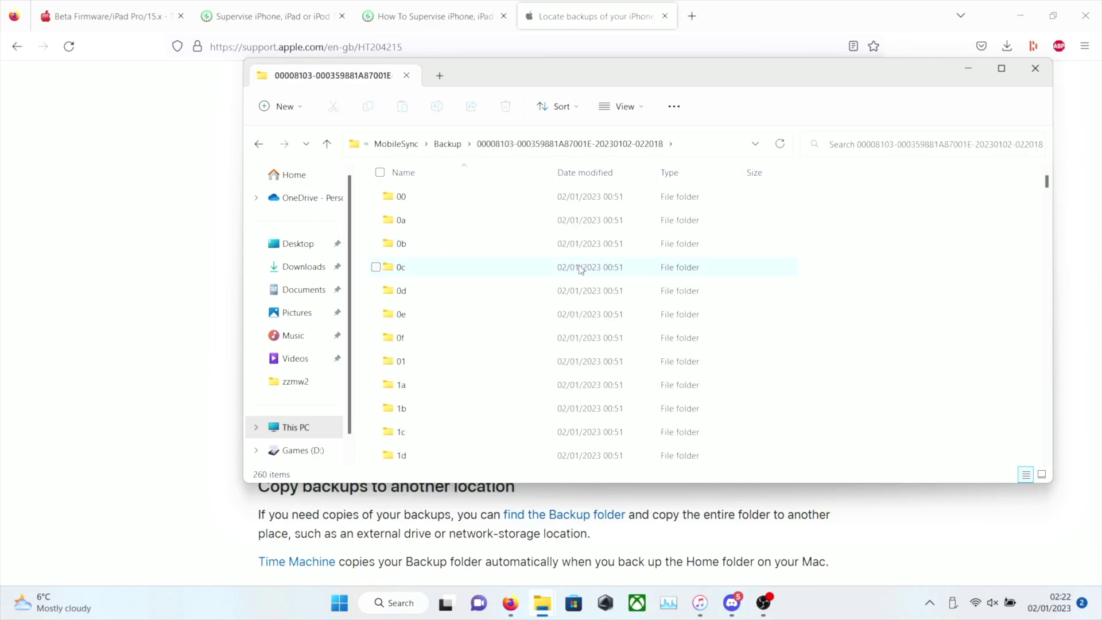
Step: Open that backup's Info file in Notepad
scroll(580, 267, down, 10)
scroll(580, 269, down, 20)
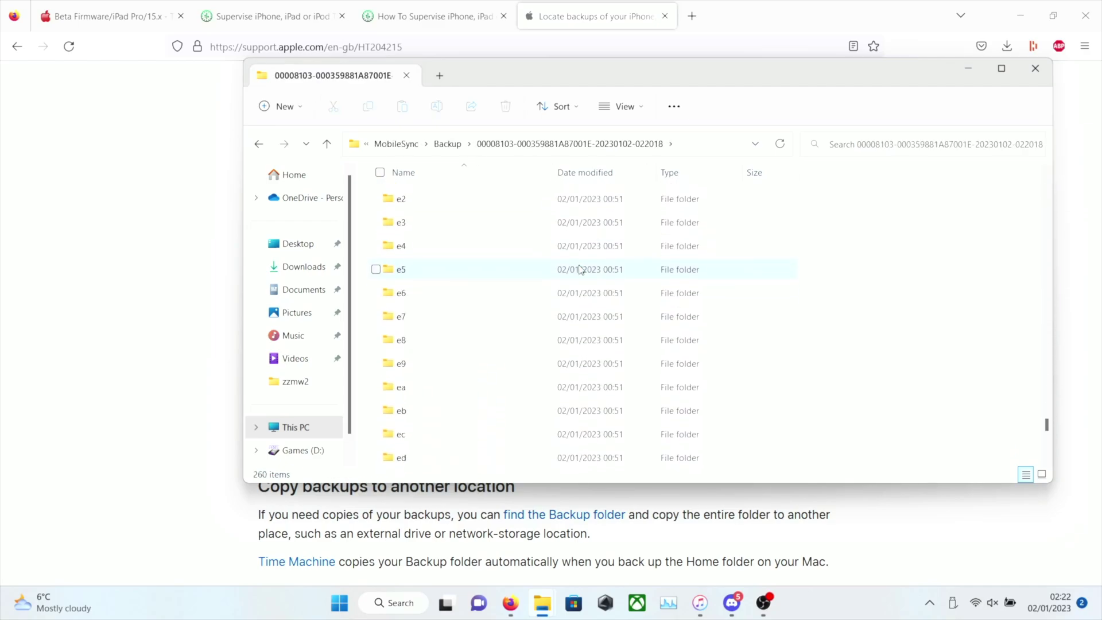
scroll(580, 269, down, 2)
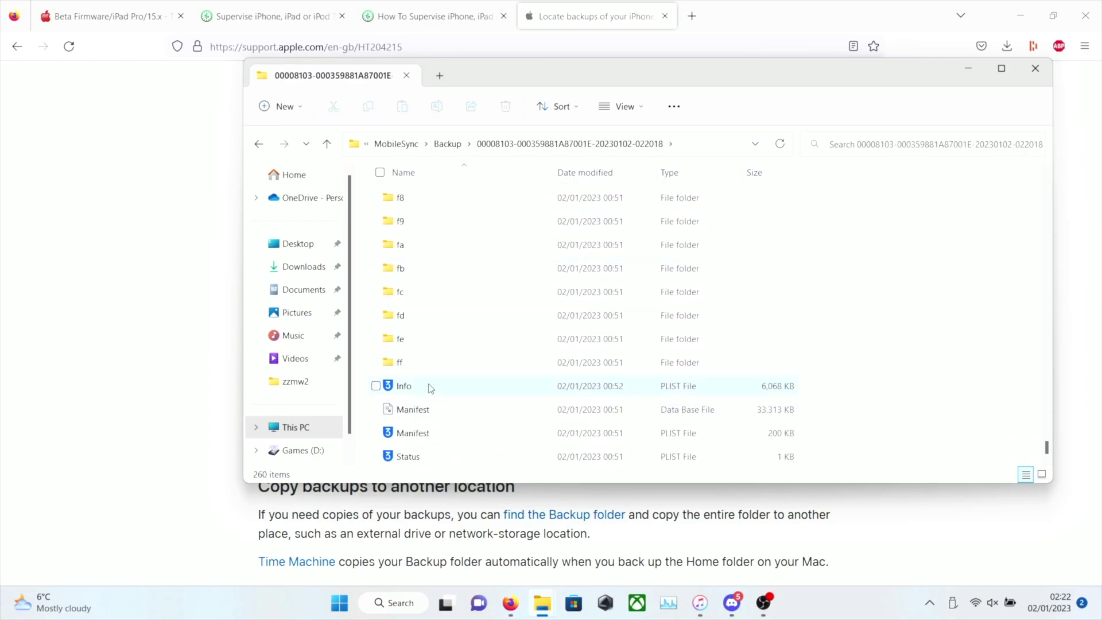
click(386, 389)
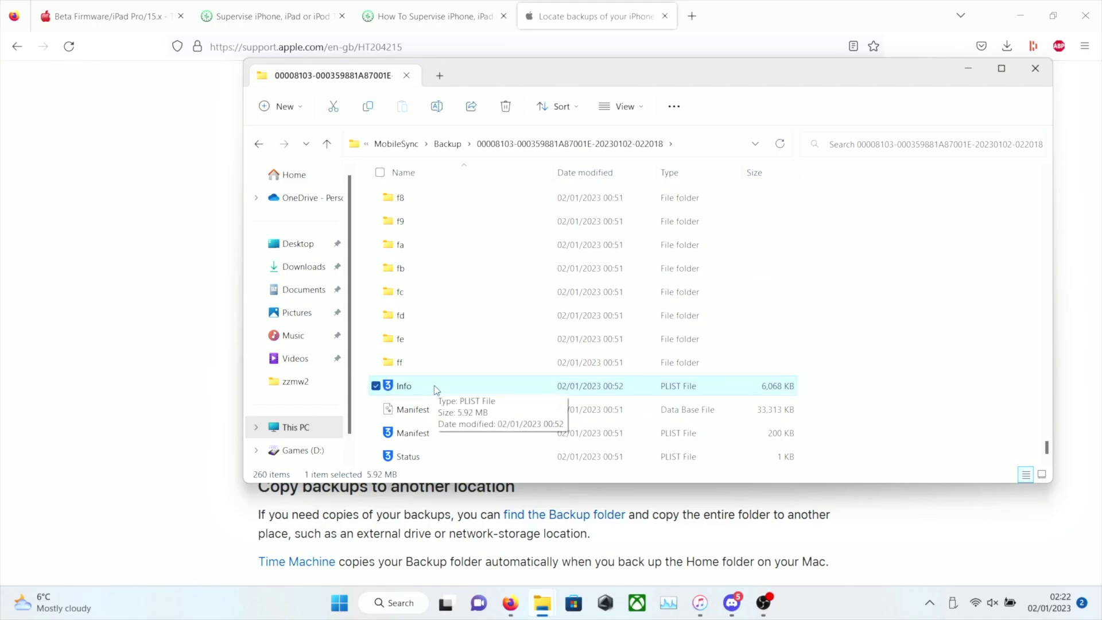
right_click(436, 390)
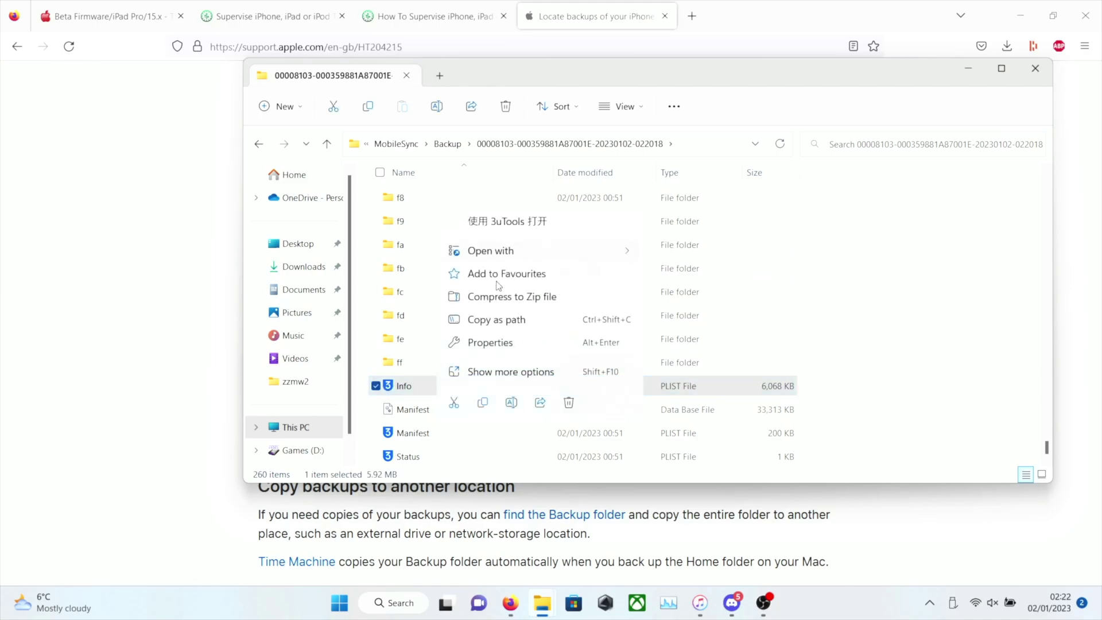
mouse_move(494, 252)
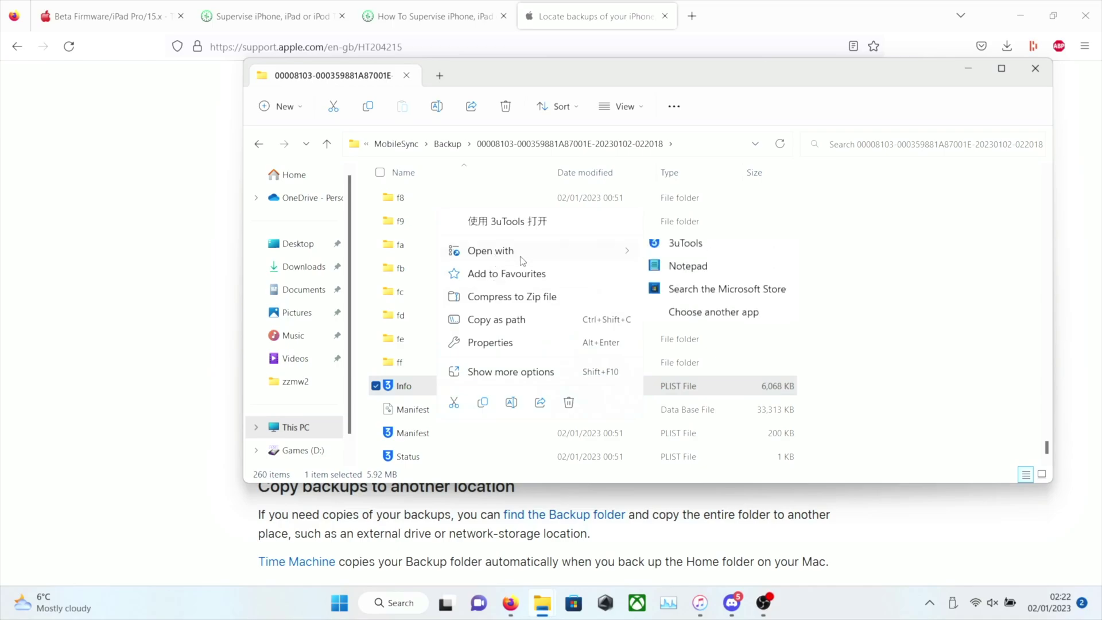
click(692, 277)
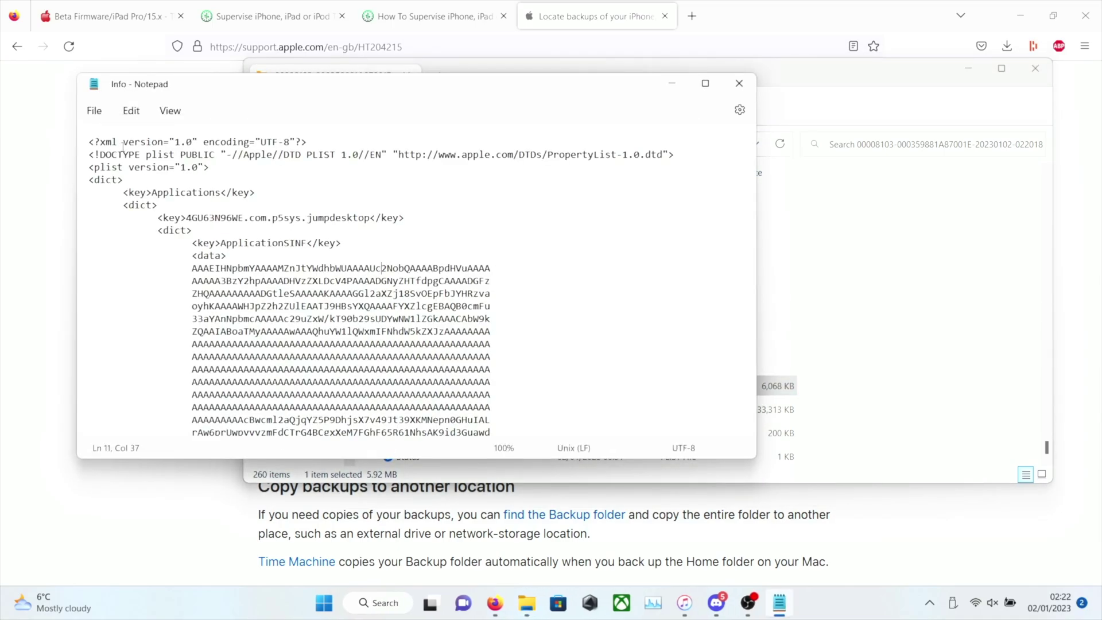
Step: Find 16.2 in the Info file and change the Product Version to 16.1
click(130, 114)
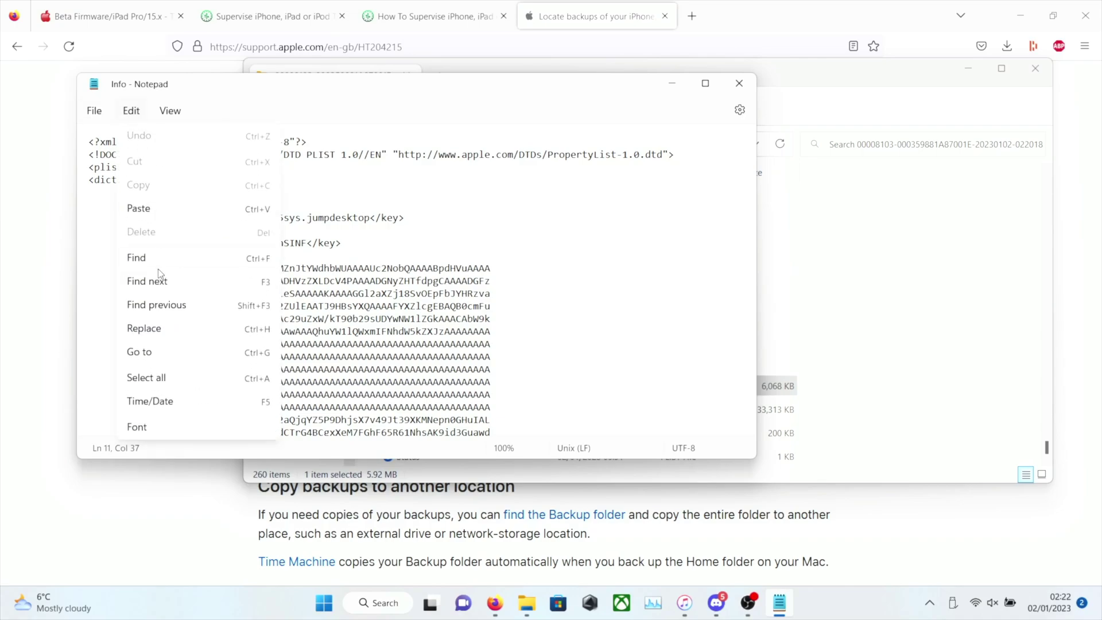
click(152, 259)
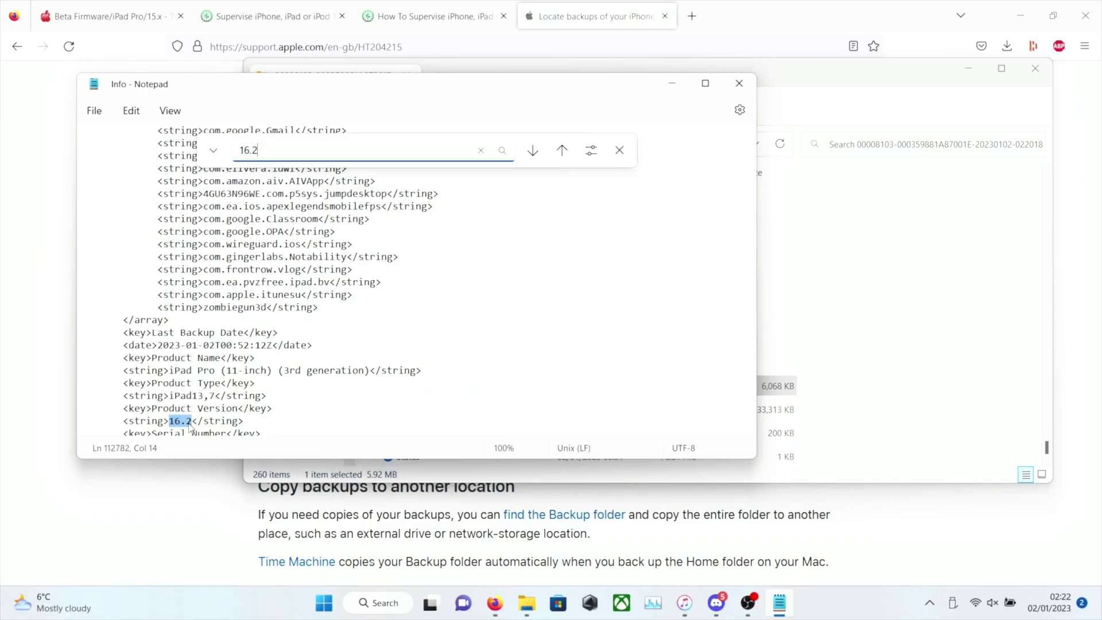
scroll(369, 291, down, 1)
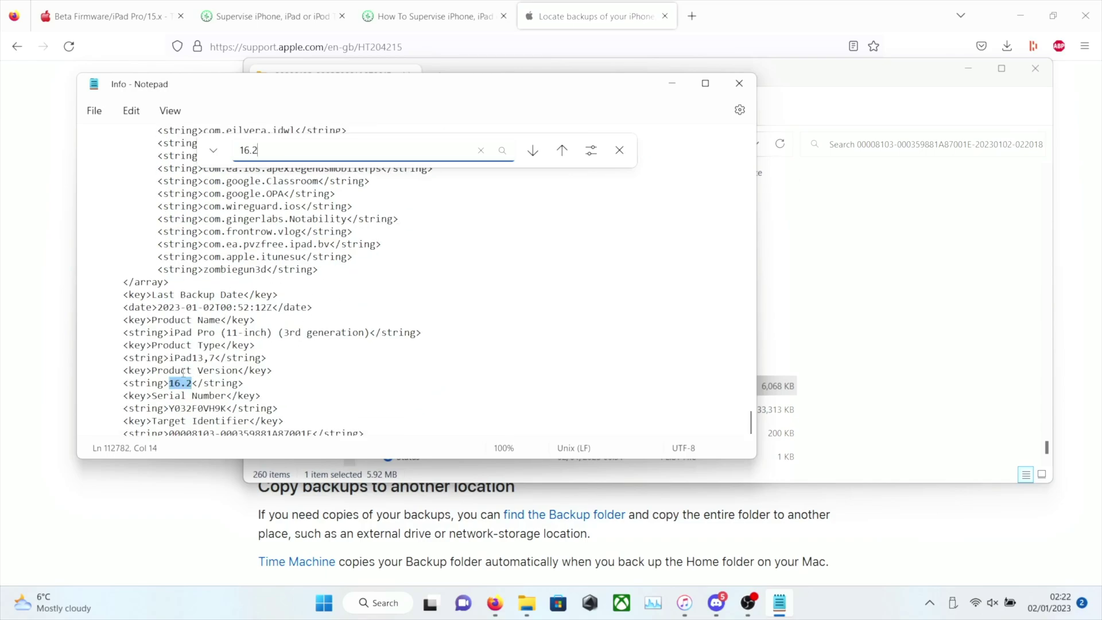
click(192, 384)
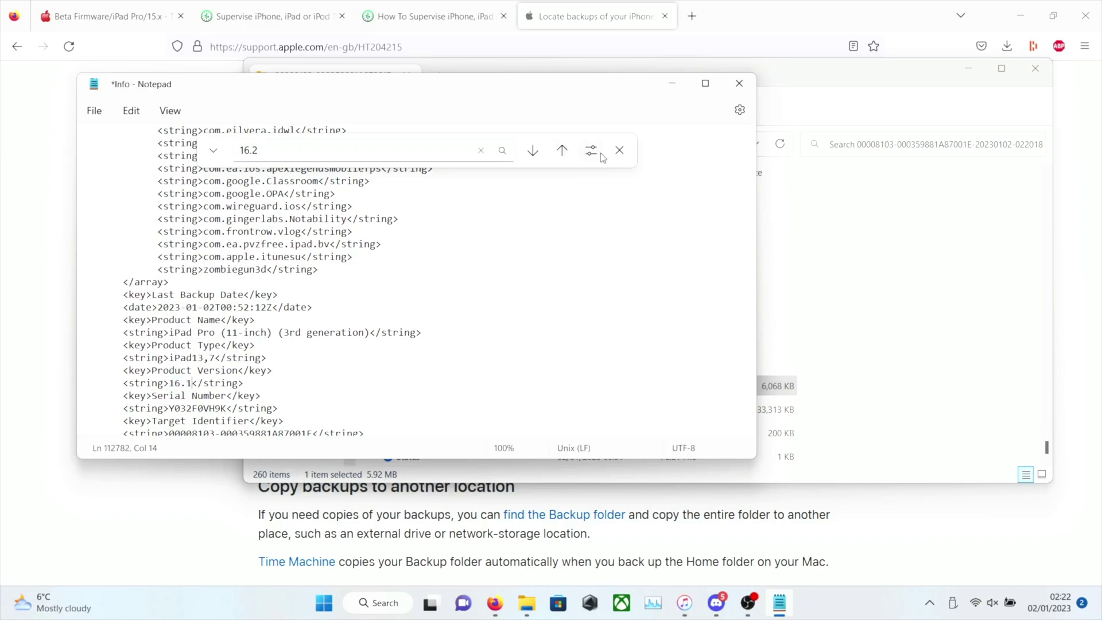
click(622, 156)
Step: Save the edited Info file and close Notepad
click(94, 112)
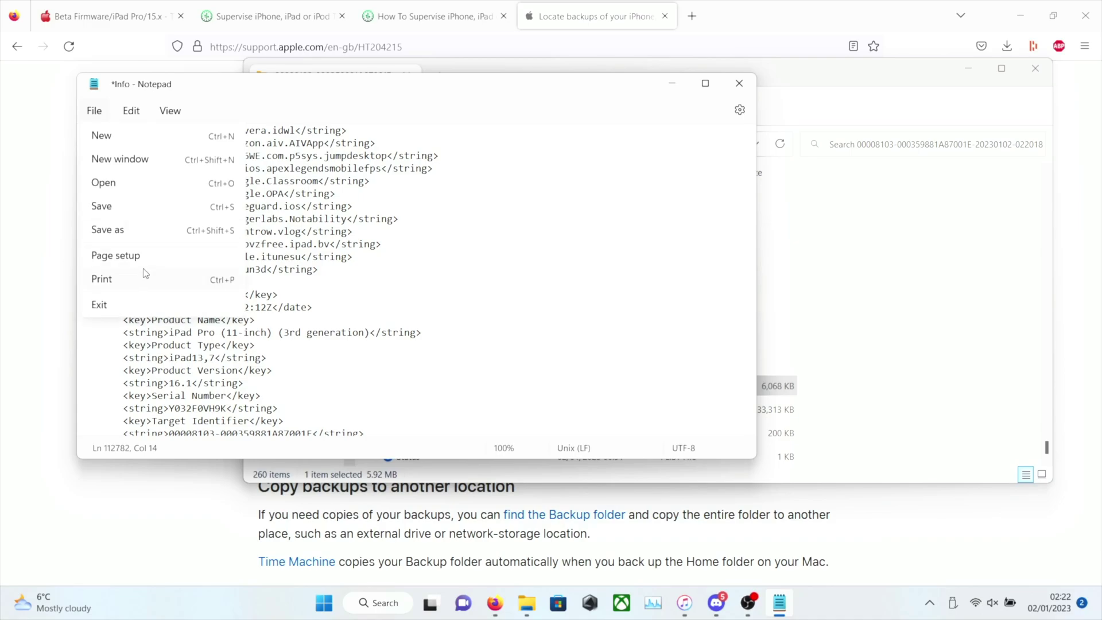
click(101, 208)
scroll(281, 324, down, 3)
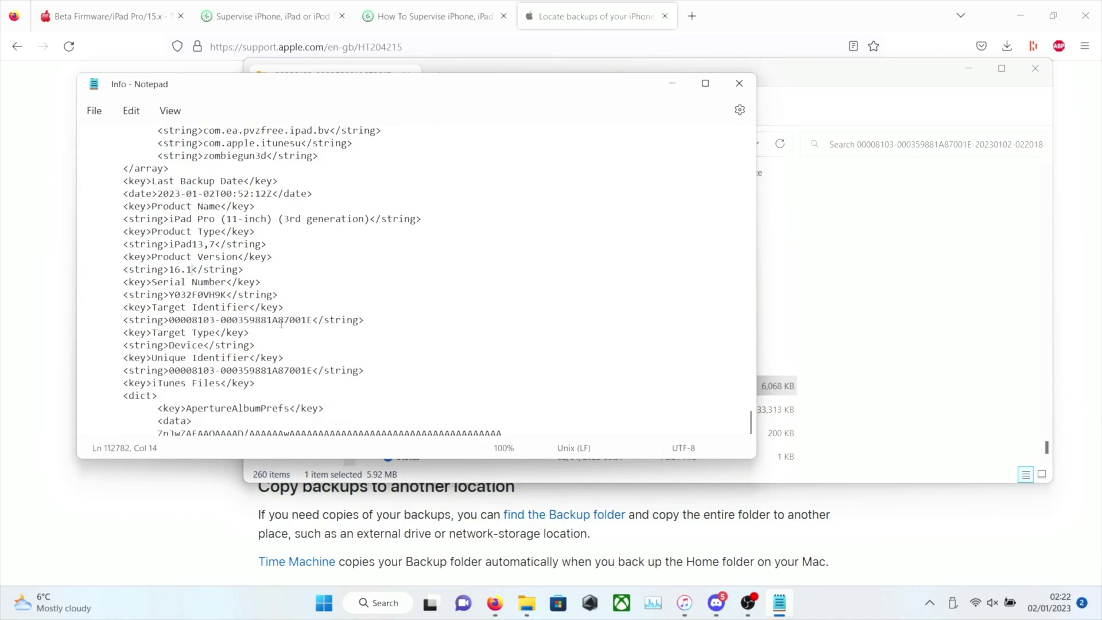
click(740, 84)
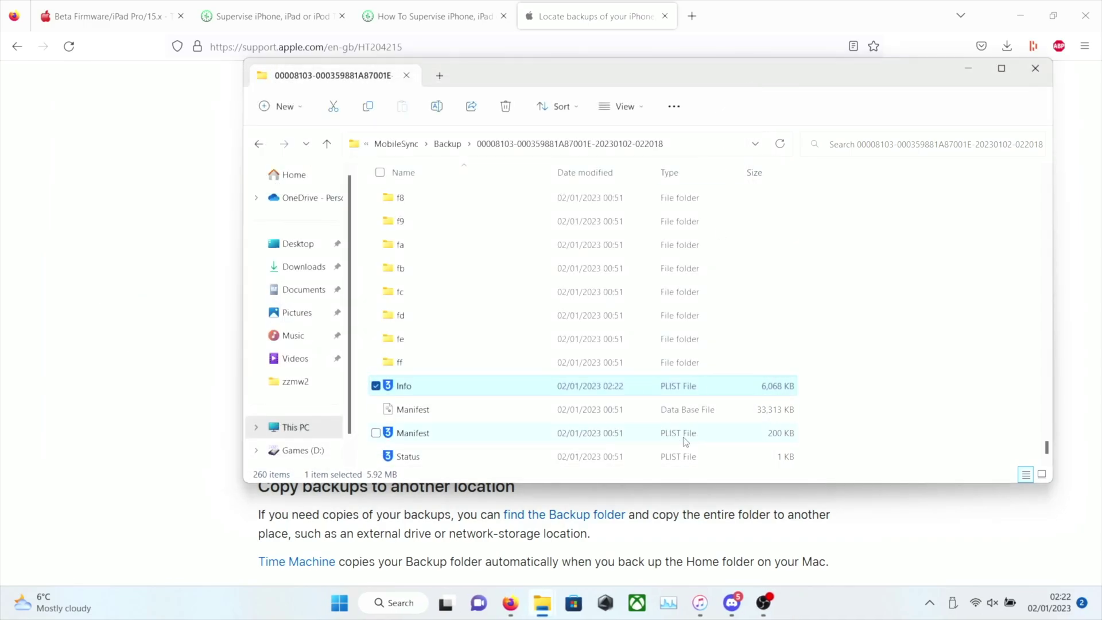
Step: Restore the iPad from today's 00:52 backup, confirming the backup password
click(700, 604)
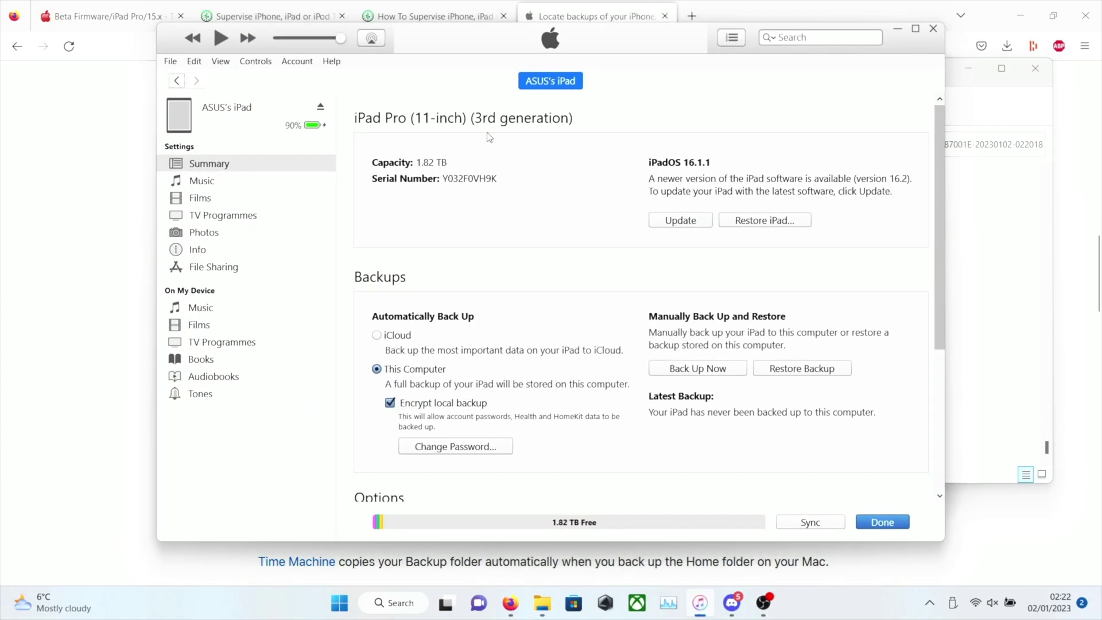
click(800, 369)
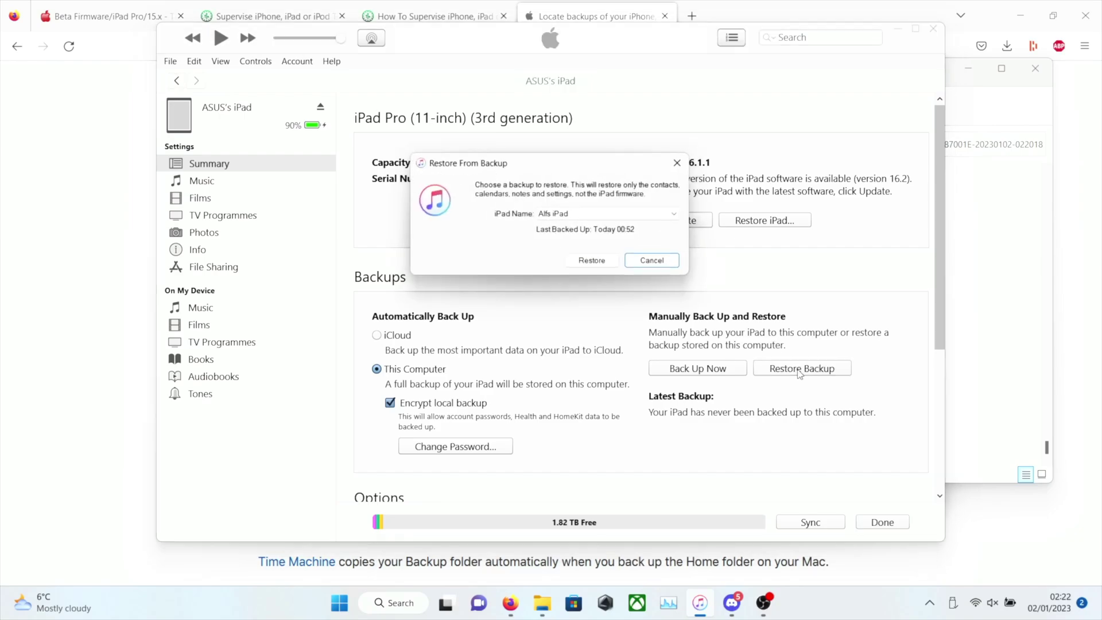
click(584, 216)
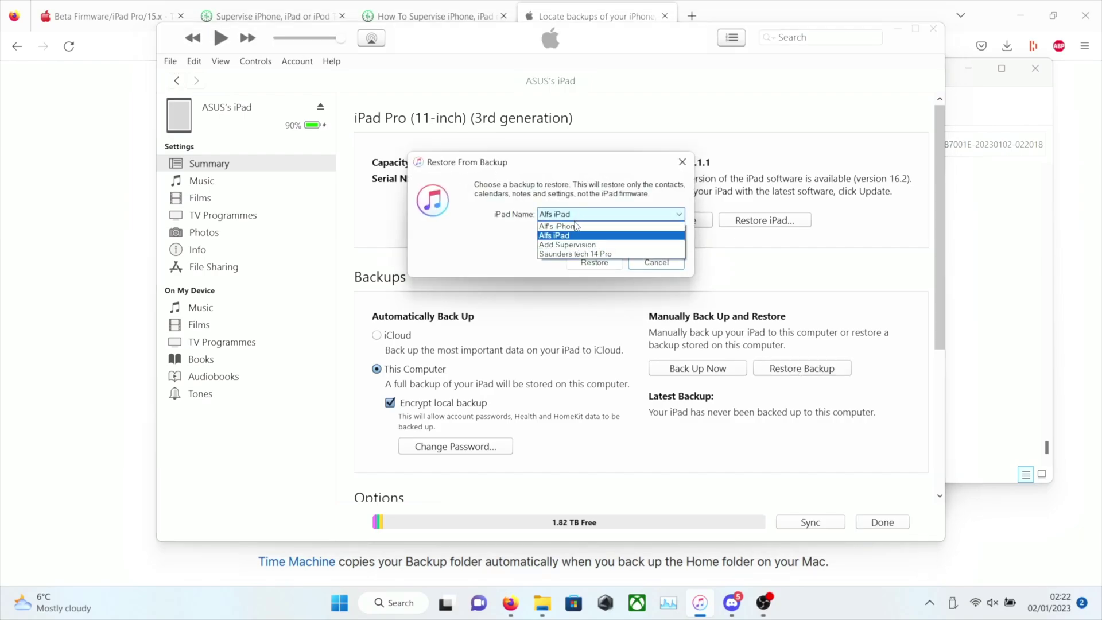
click(509, 246)
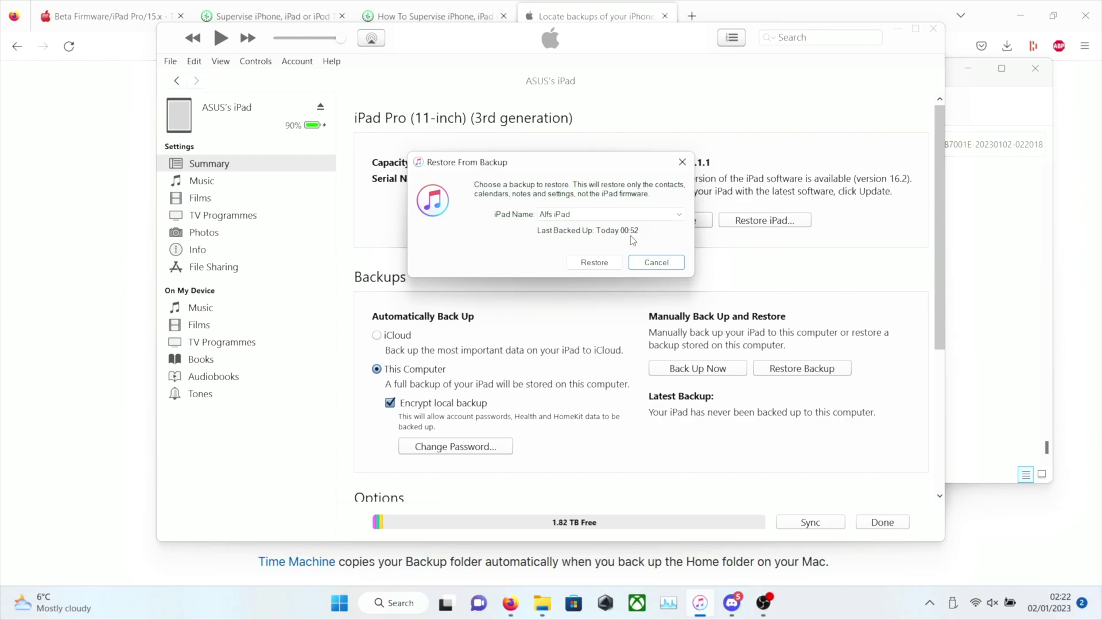
click(591, 263)
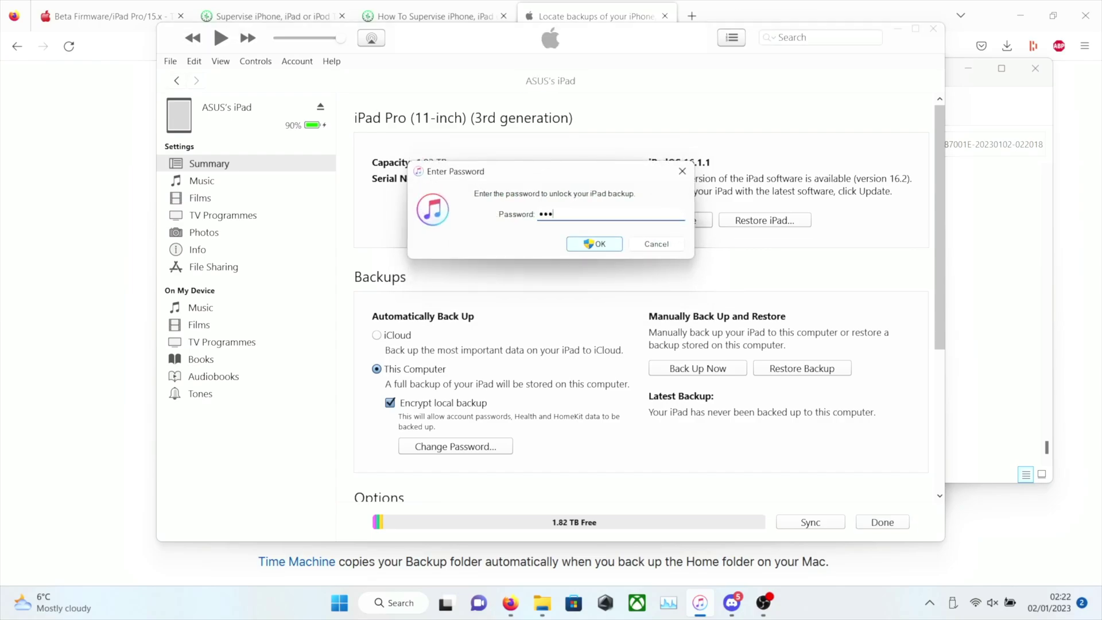
click(581, 244)
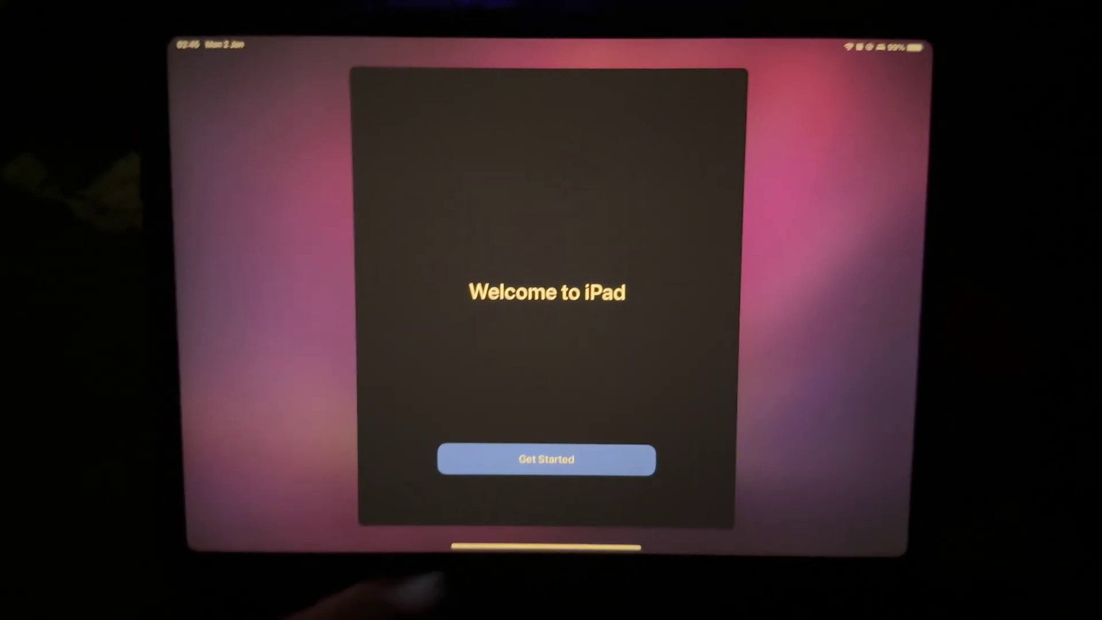
Step: Get past the welcome screen and check the restored home screen pages
click(505, 460)
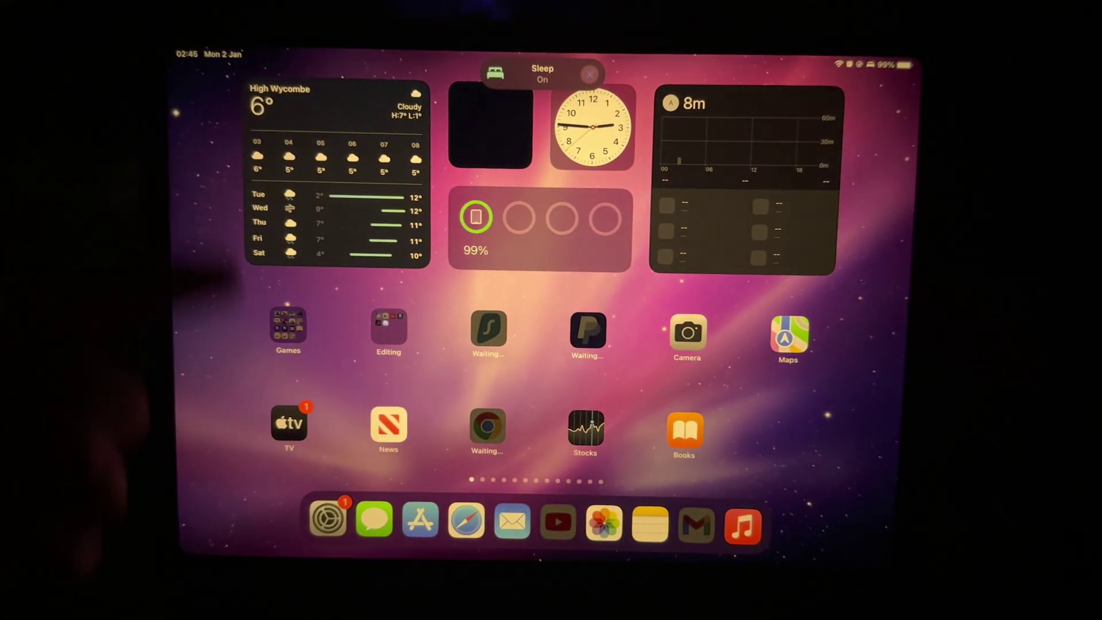
drag(223, 321, 247, 442)
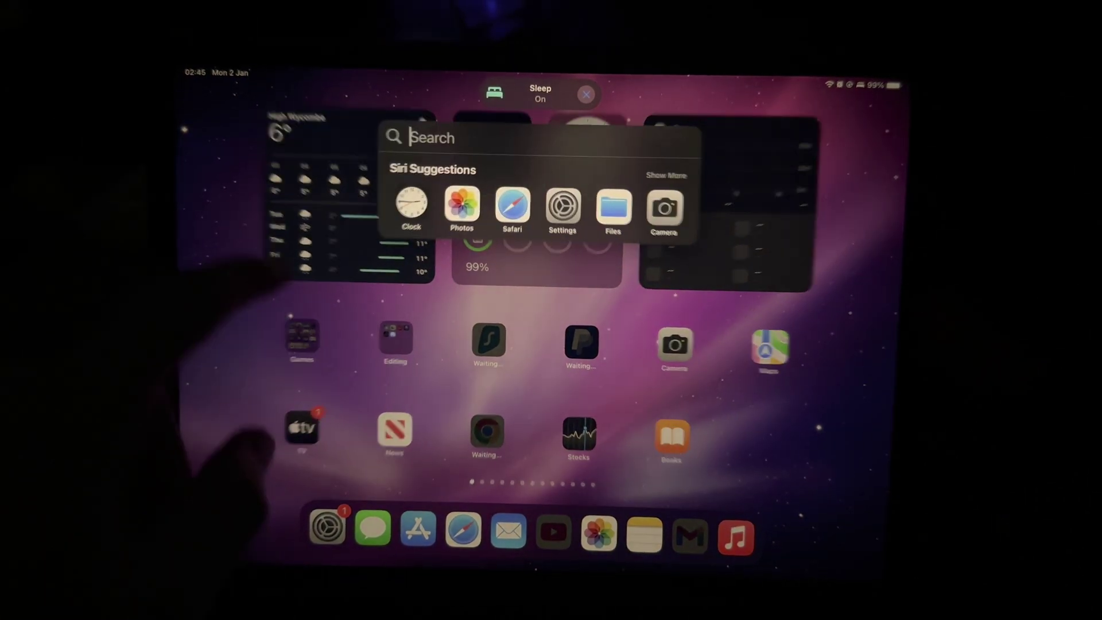
drag(241, 189, 144, 345)
drag(143, 402, 345, 425)
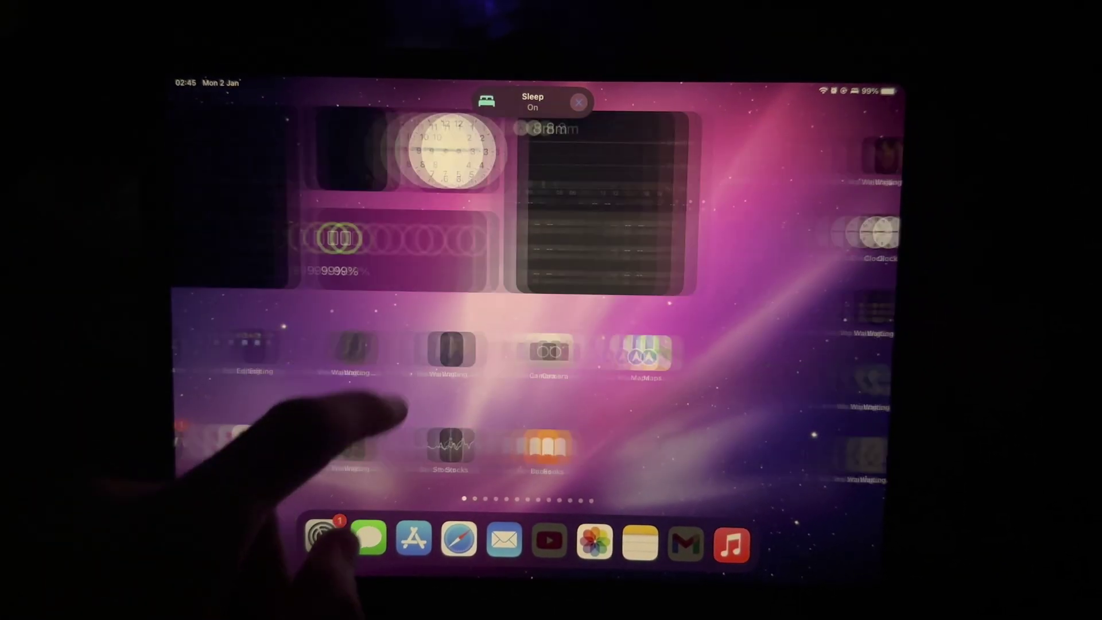
Step: Confirm in Settings > General > About that iPadOS is 16.1.1
click(320, 524)
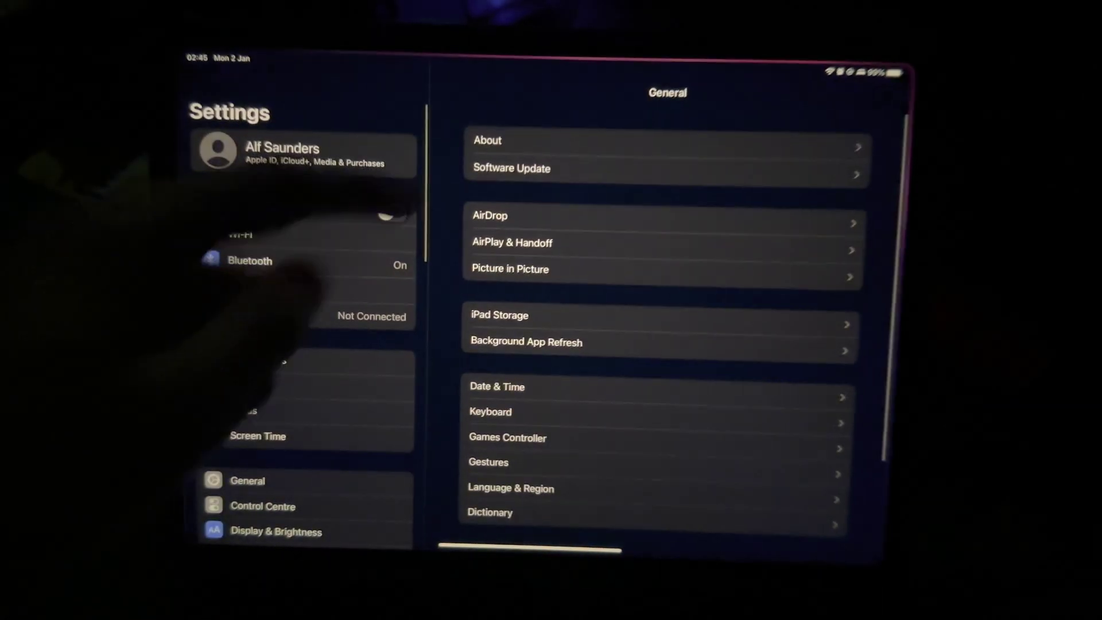
click(488, 140)
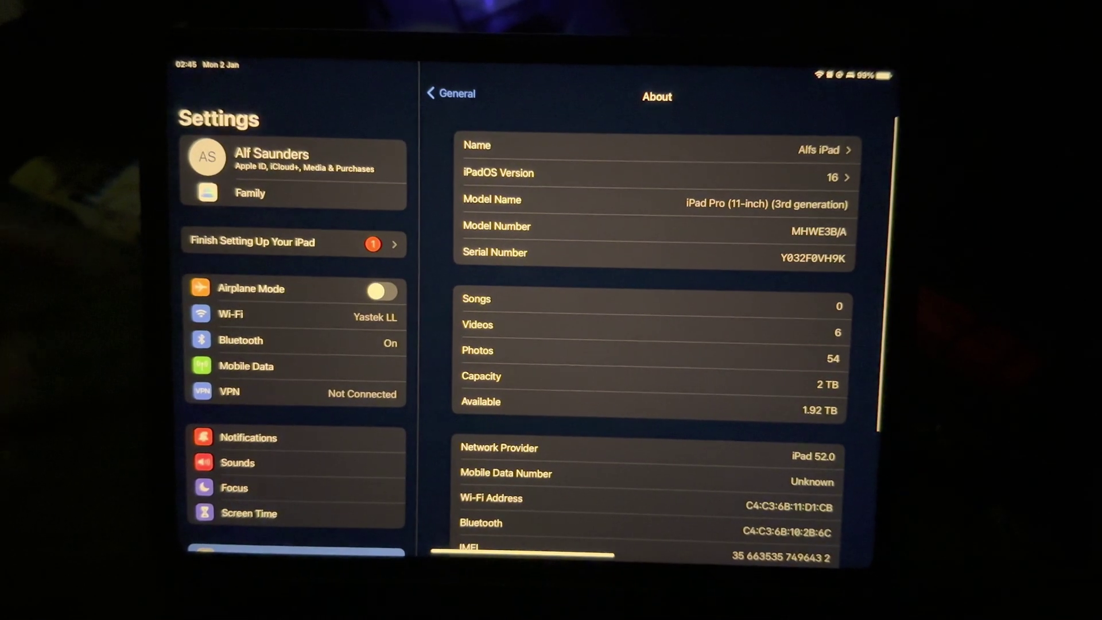
click(465, 168)
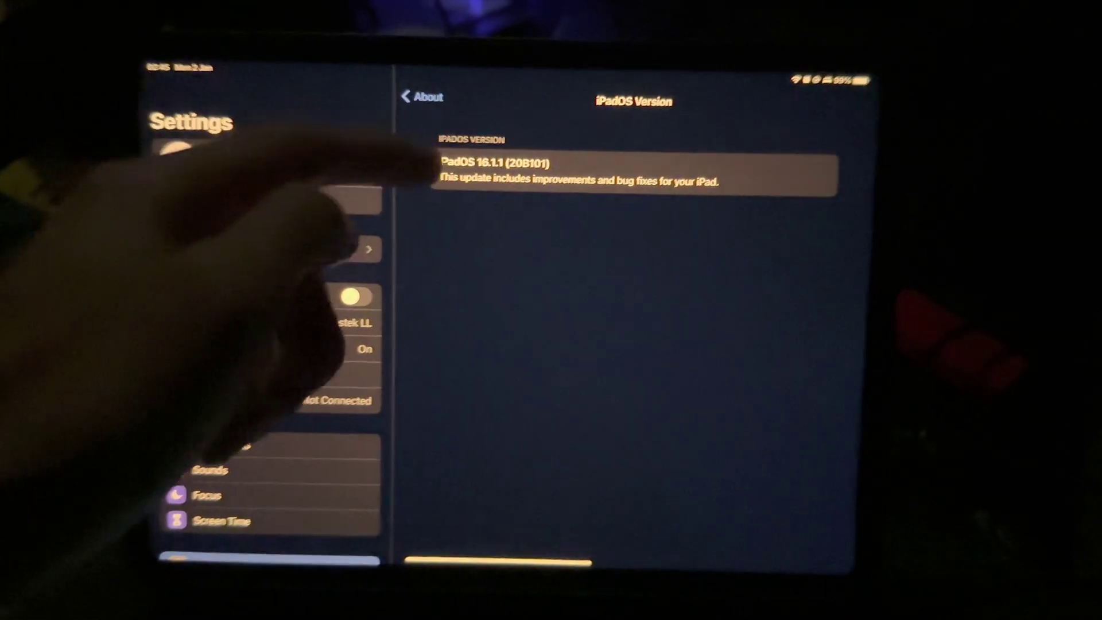